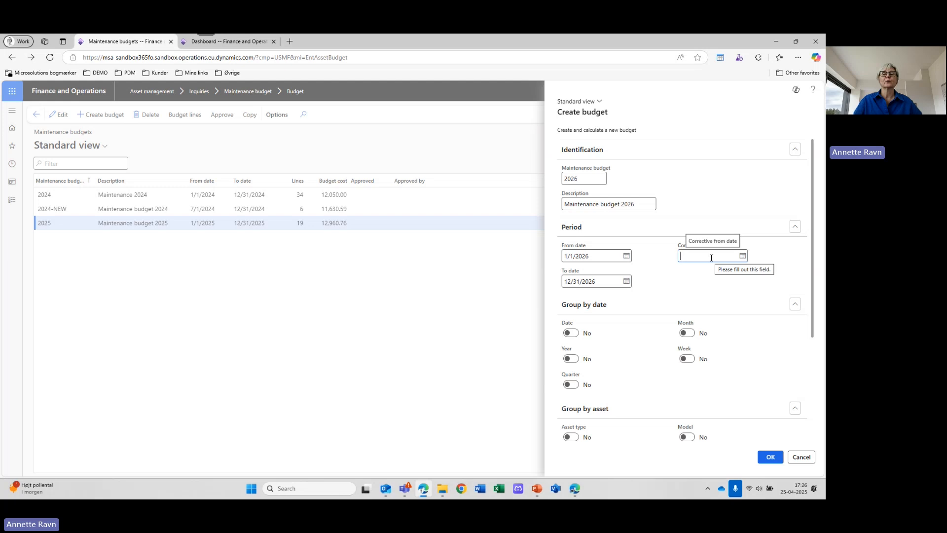
Step: Create the 2026 maintenance budget with corrective from date 1/1/2025, grouped by year, quarter and asset type
text(010125)
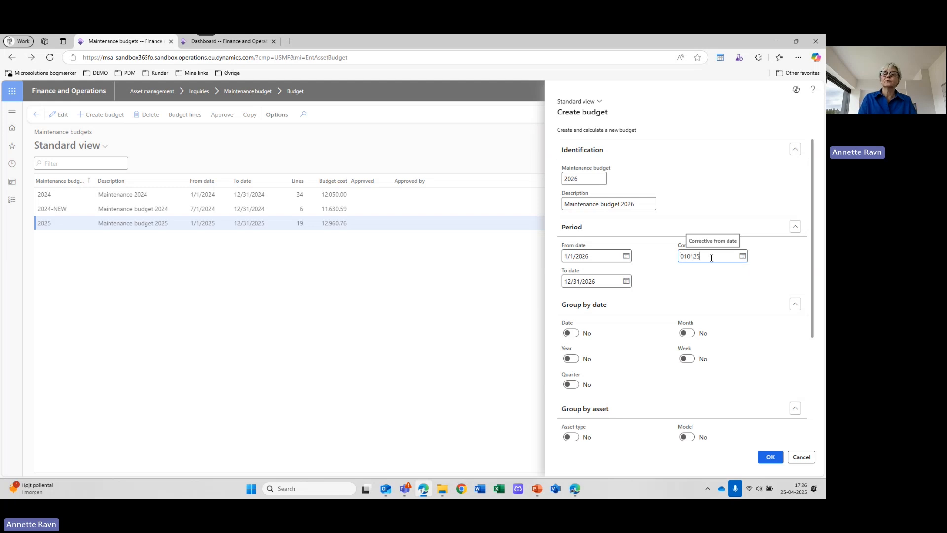
key(Tab)
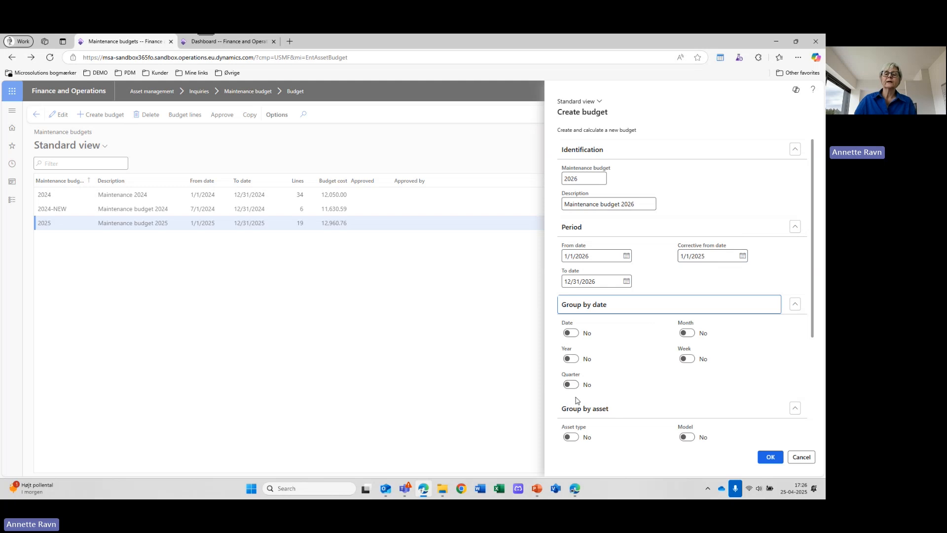
scroll(671, 316, down, 2)
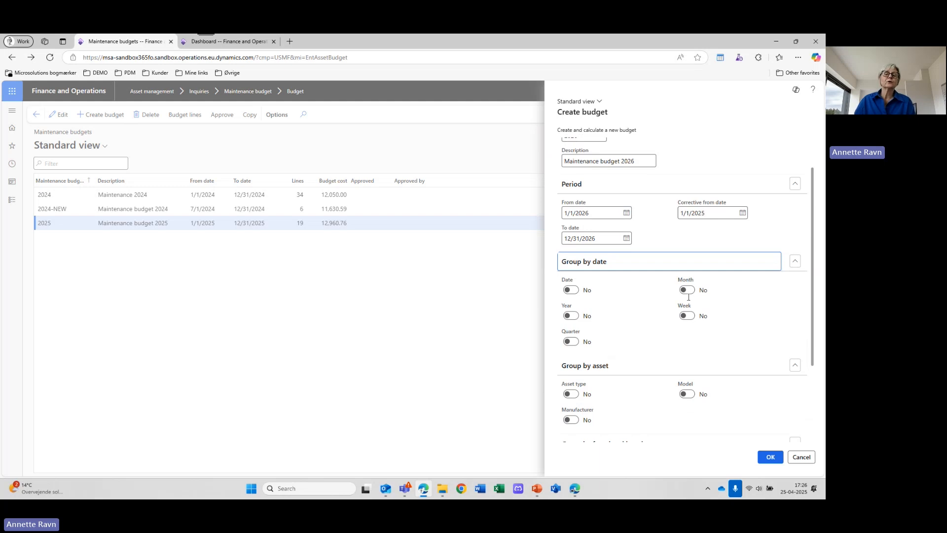
click(572, 342)
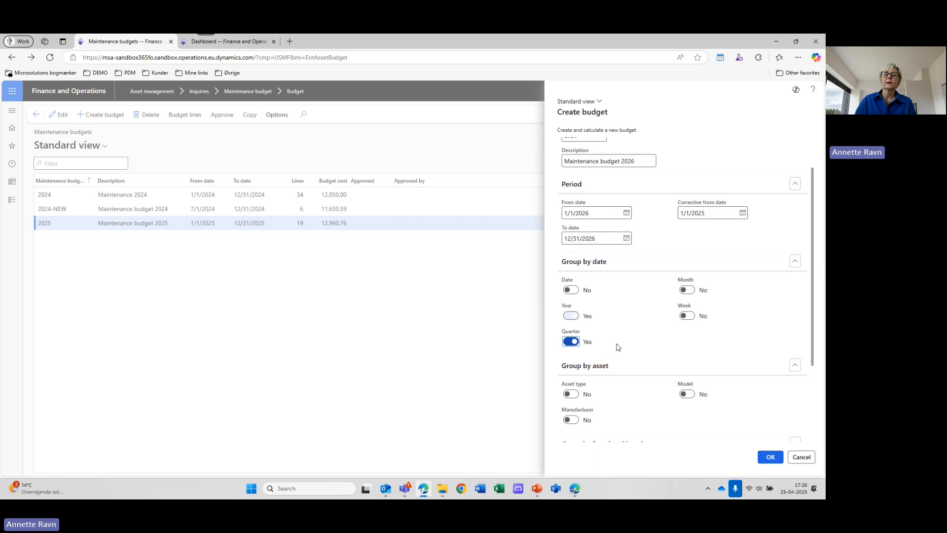
click(571, 316)
scroll(580, 328, down, 2)
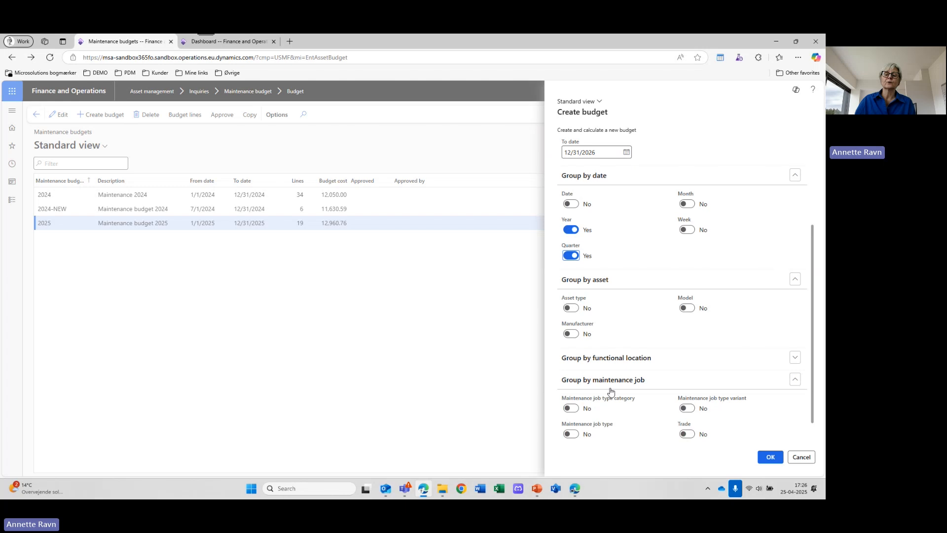
click(571, 308)
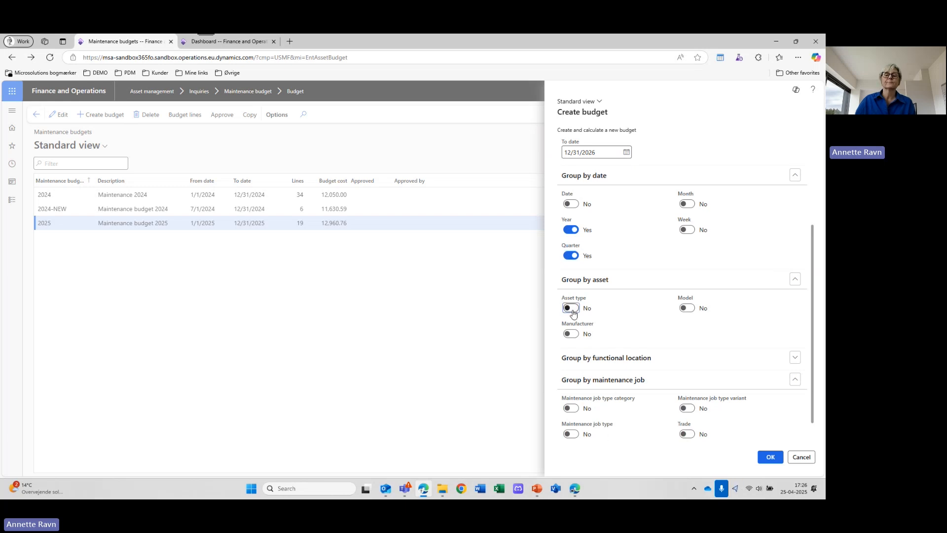
click(770, 458)
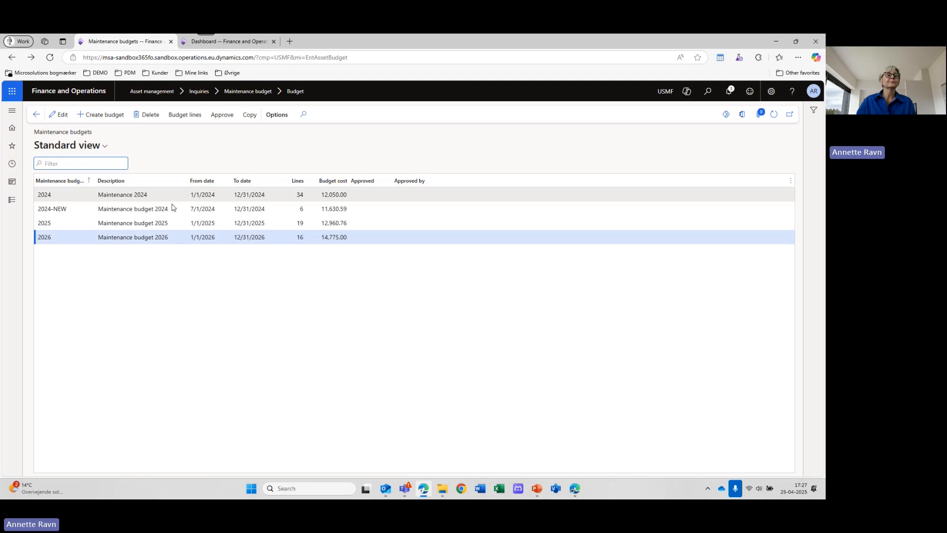
Step: Open the budget lines of the 2026 budget and set the Quarter 1 Binder budget cost to 500
click(181, 117)
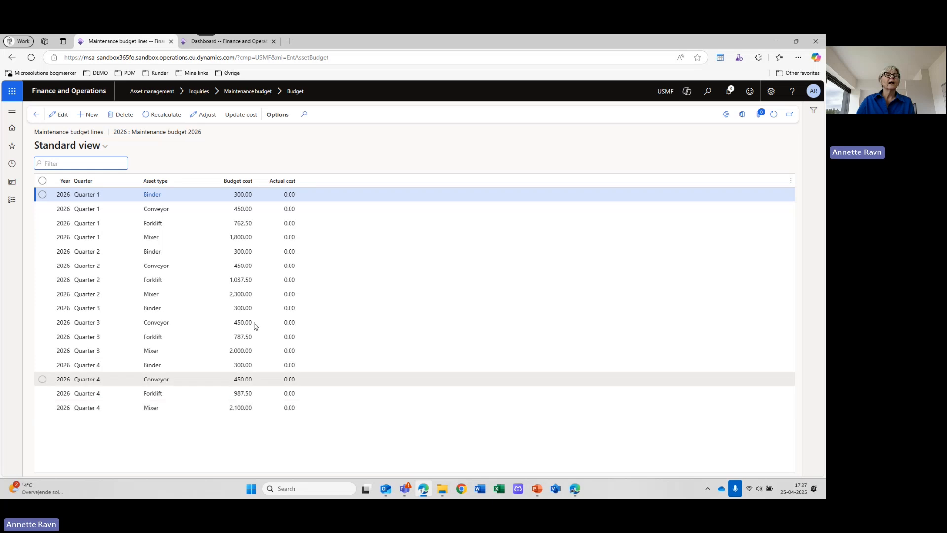
click(59, 114)
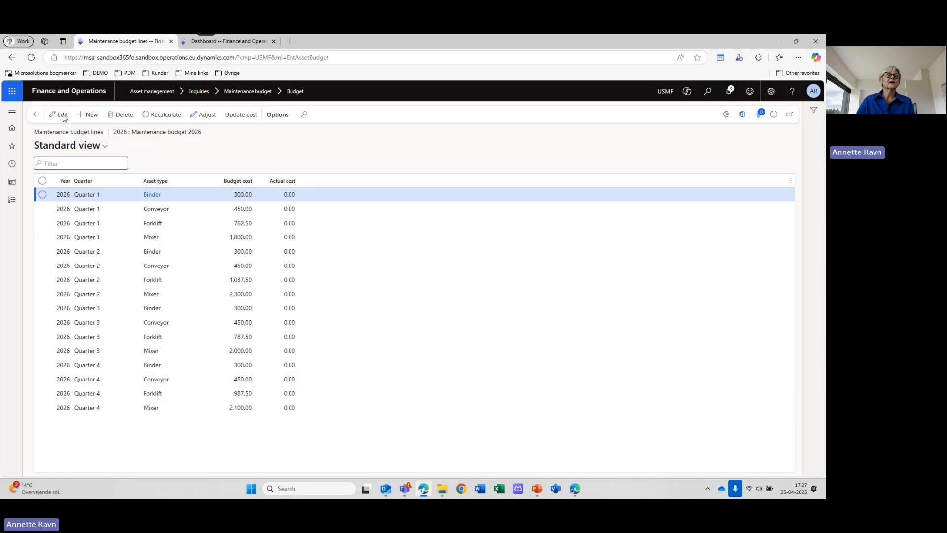
click(233, 197)
drag(246, 195, 270, 191)
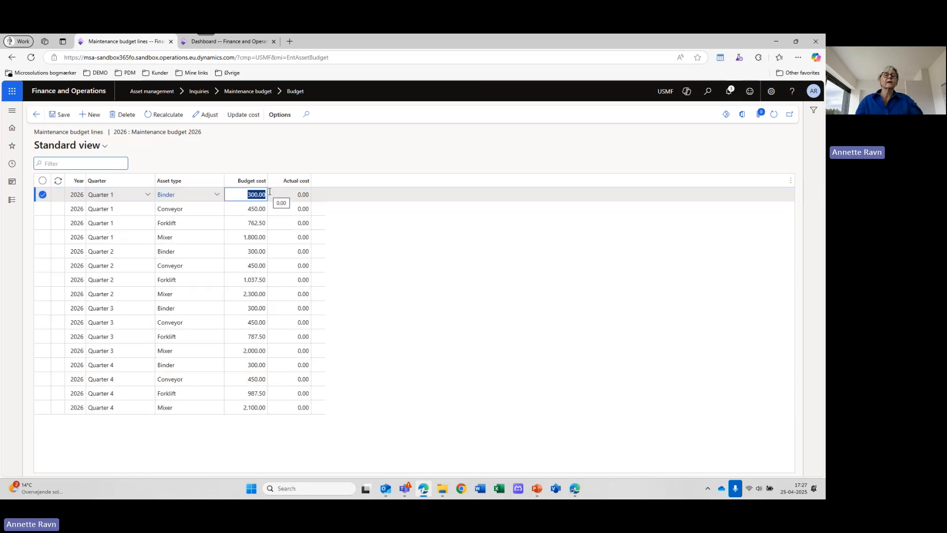
text(500)
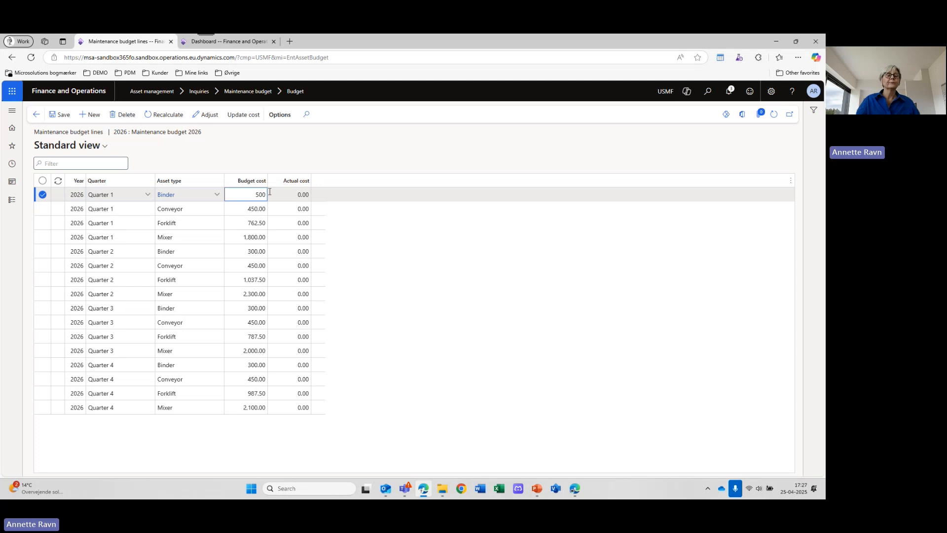
key(Down)
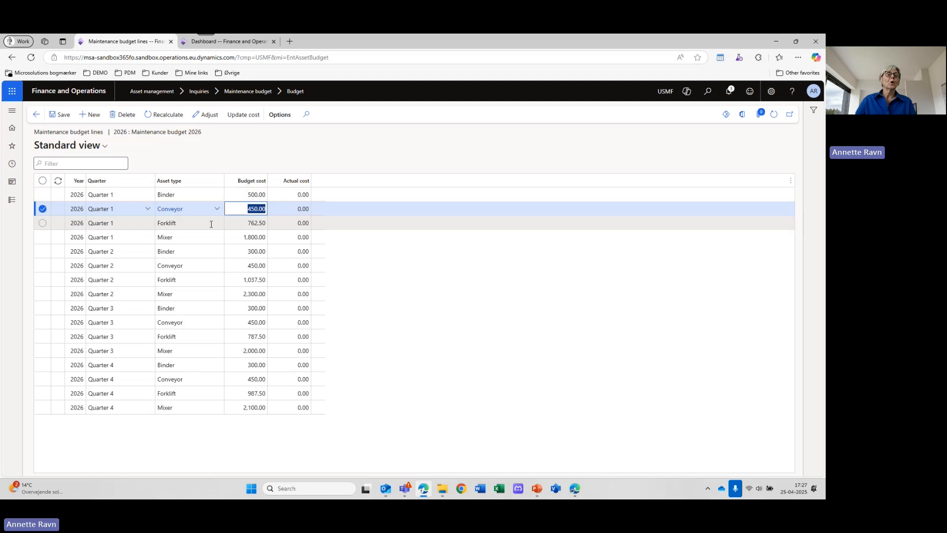
Step: Adjust all 2026 budget lines by multiplying their cost by 1.03, and return to the maintenance budgets list and refresh it
click(42, 183)
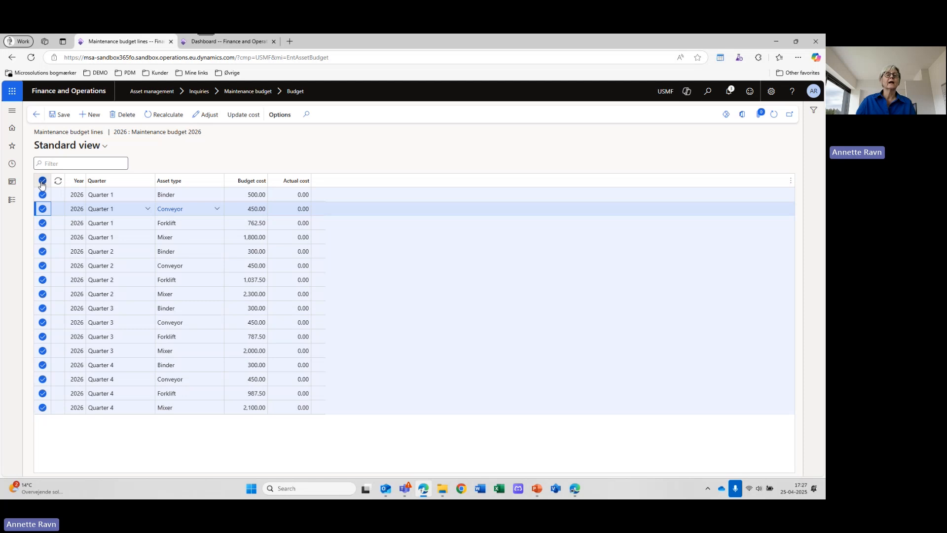
click(209, 116)
click(621, 144)
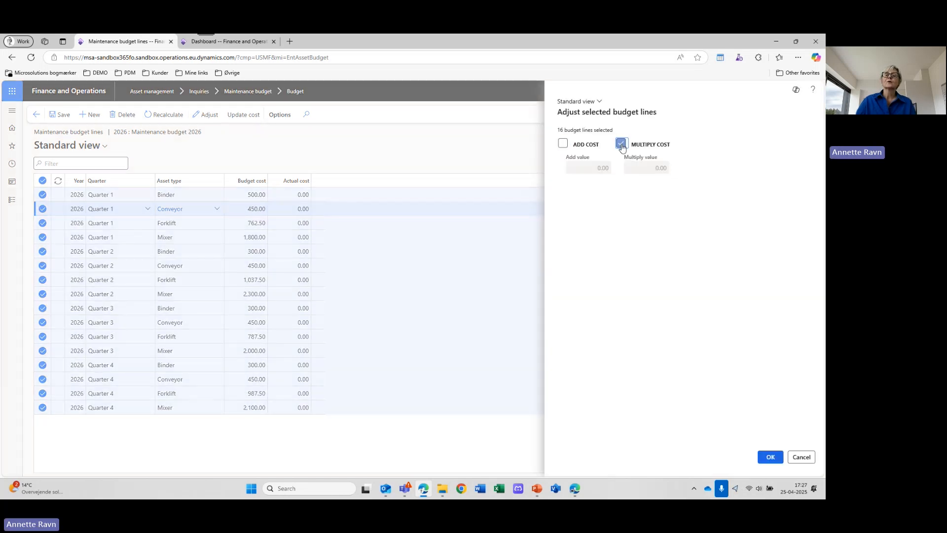
click(647, 165)
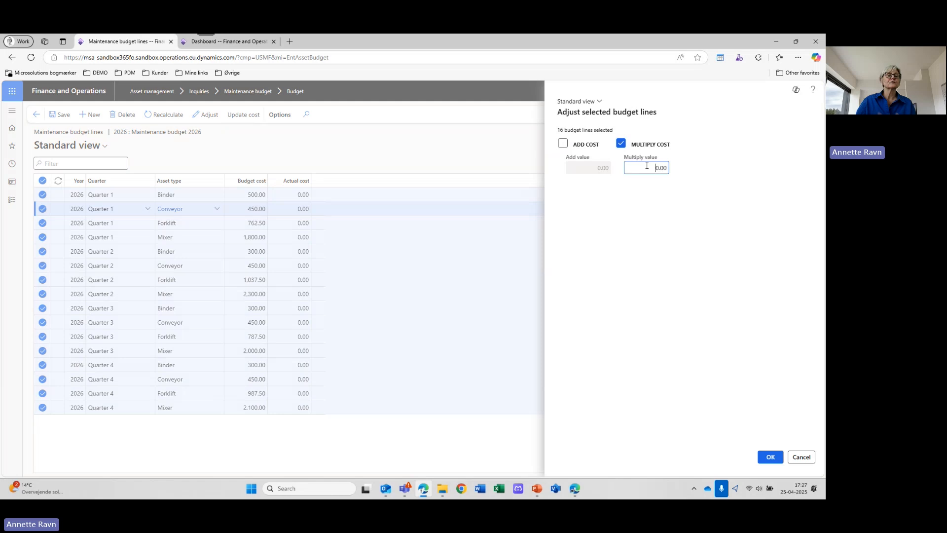
double_click(684, 168)
text(1.03)
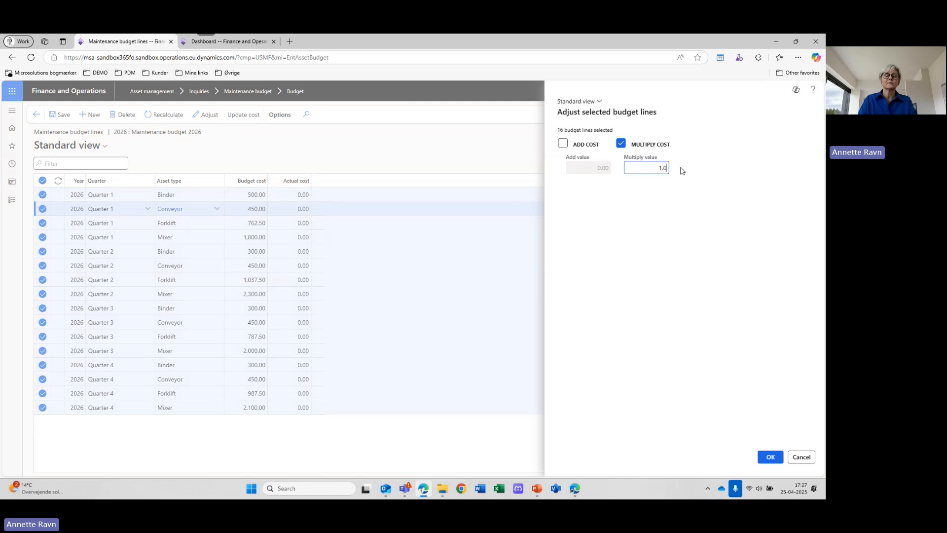
click(771, 458)
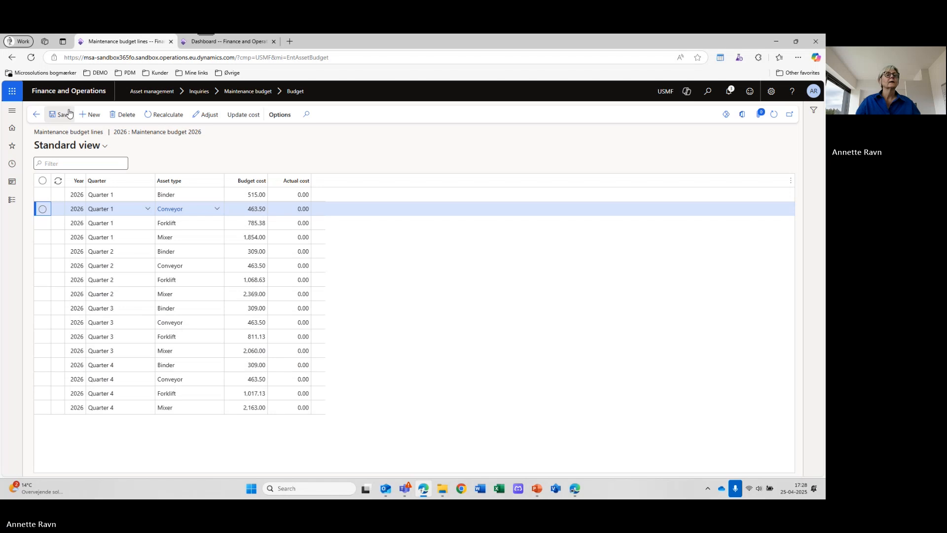
click(35, 114)
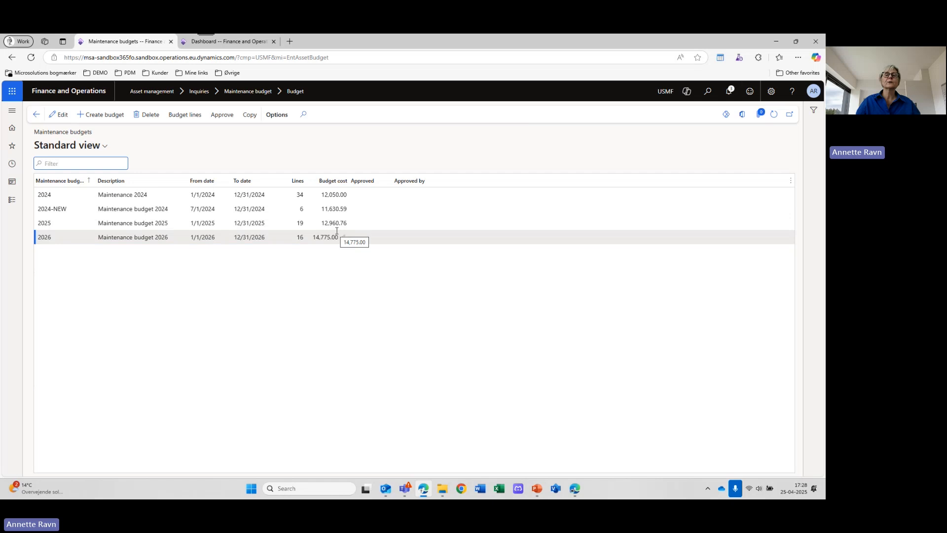
click(773, 115)
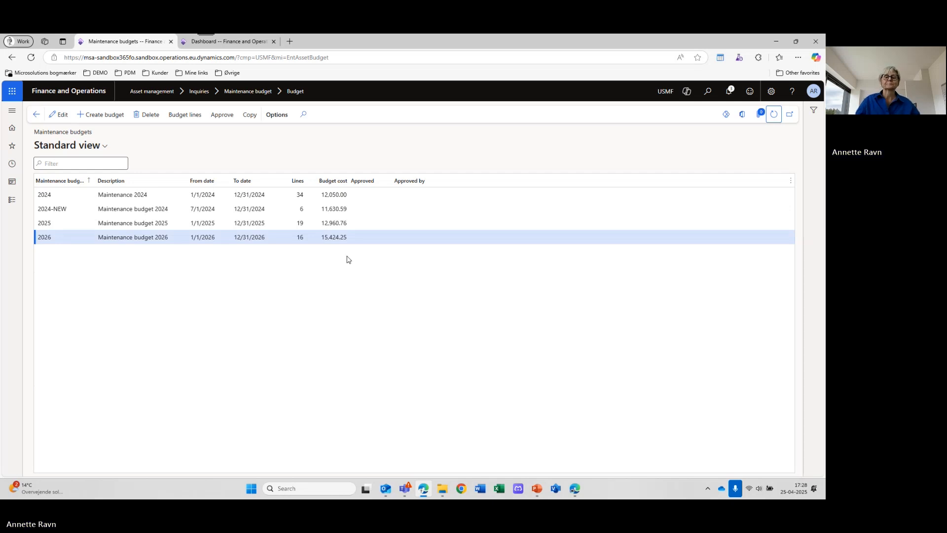
Step: Switch to the PowerPoint presentation and show the two Maintenance budget follow-up slides as a slide show
mouse_move(536, 489)
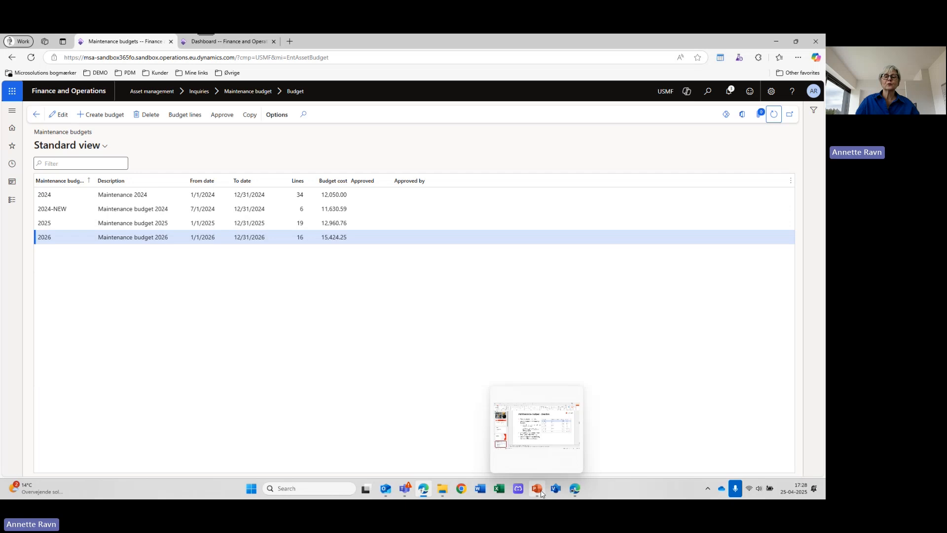
click(493, 404)
scroll(99, 434, down, 1)
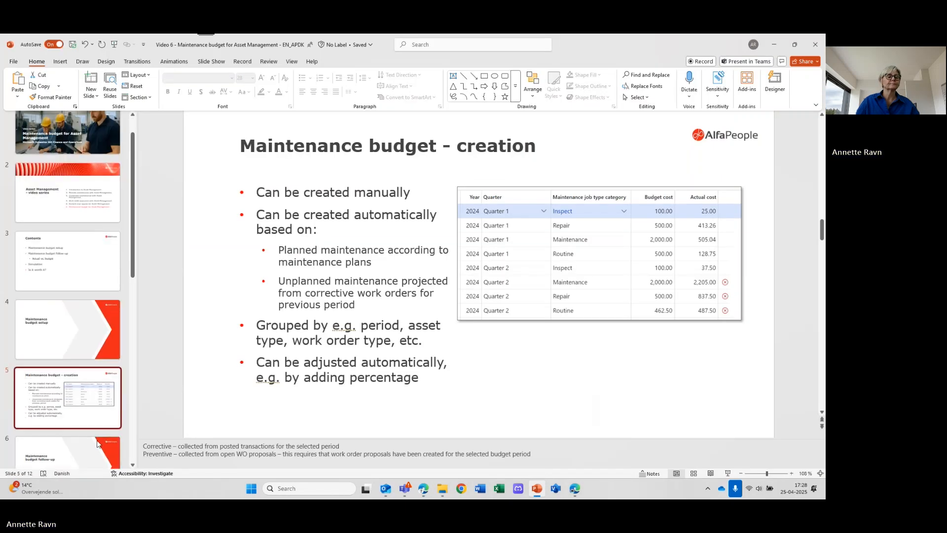
key(Down)
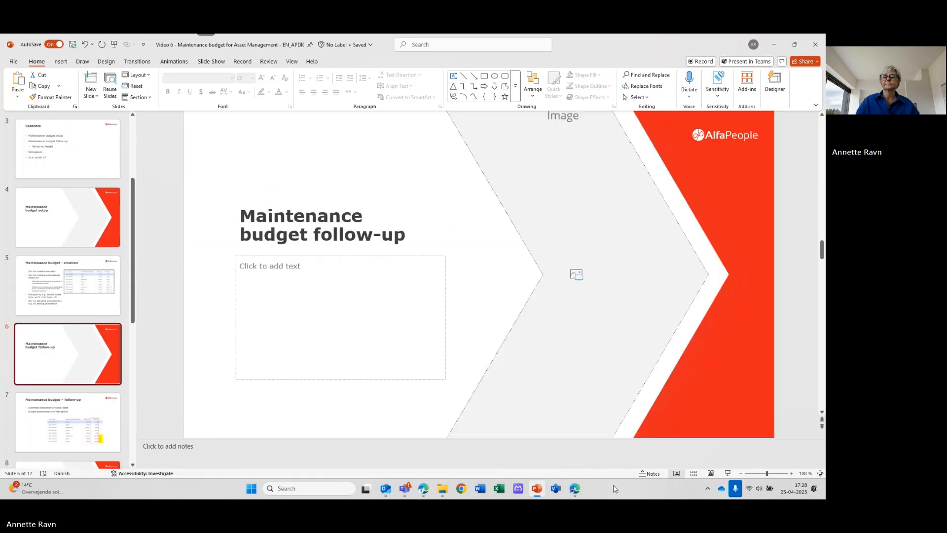
click(728, 473)
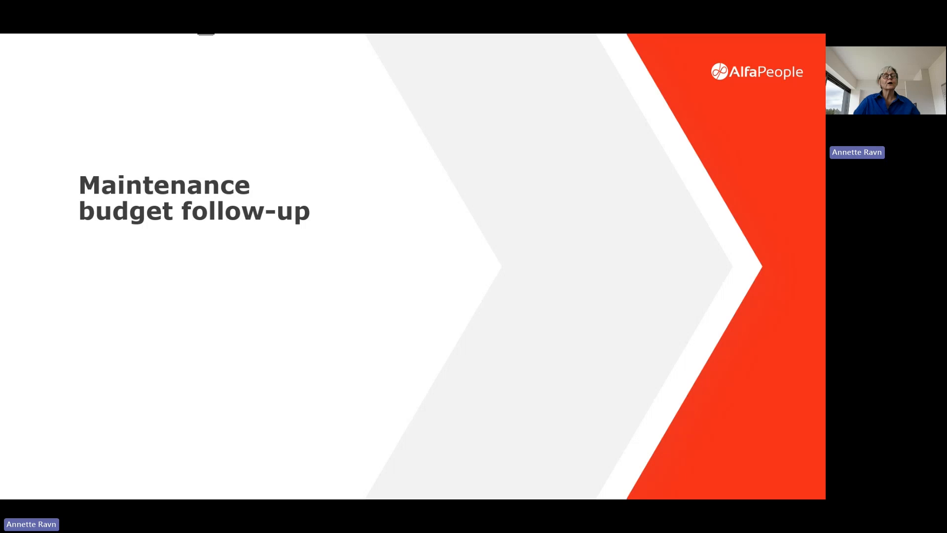
key(Right)
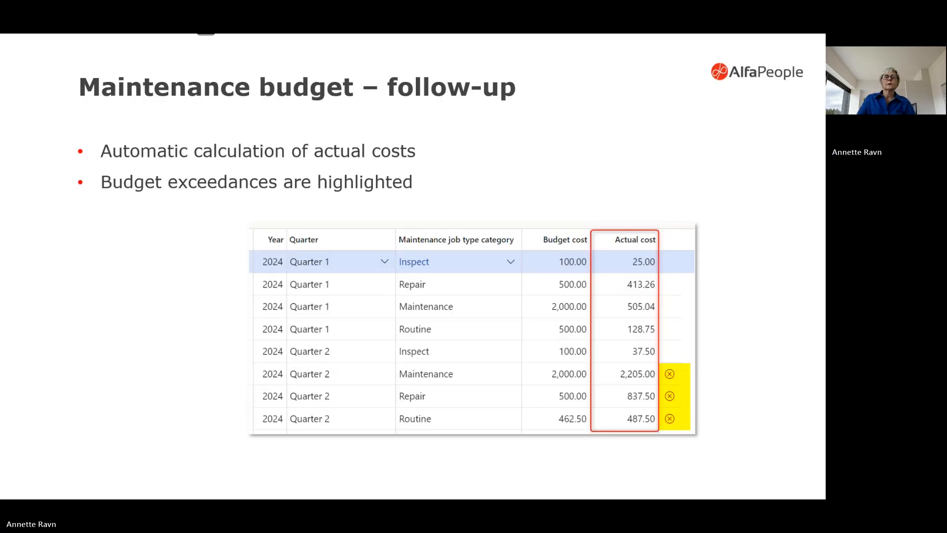
key(Left)
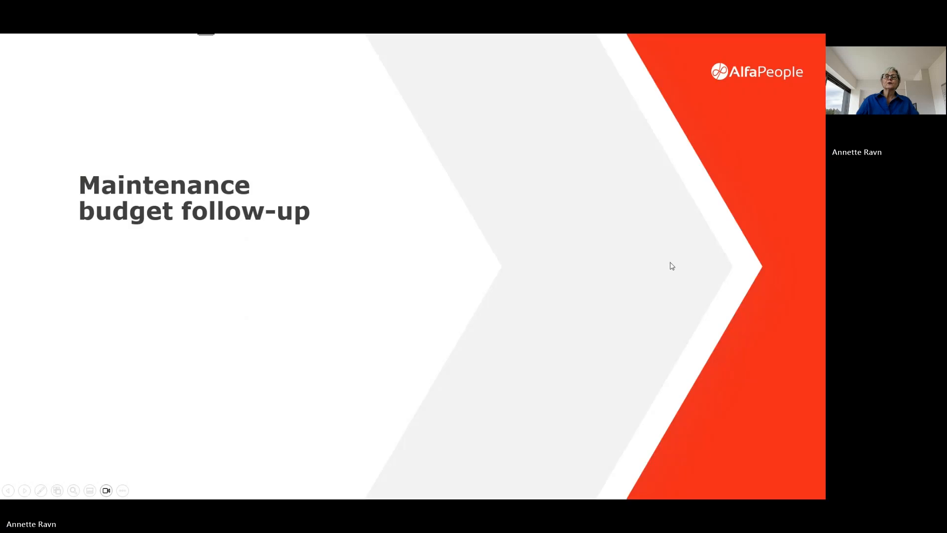
key(Right)
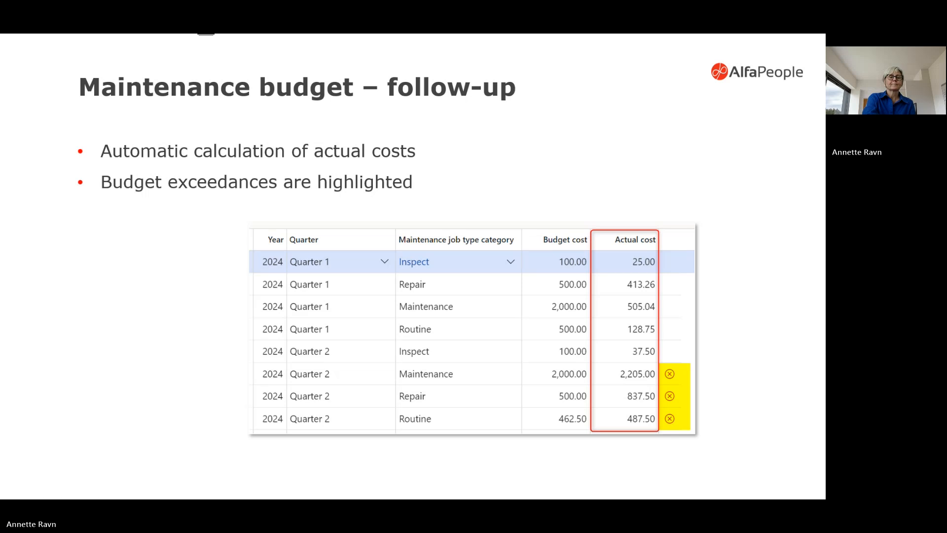
key(Escape)
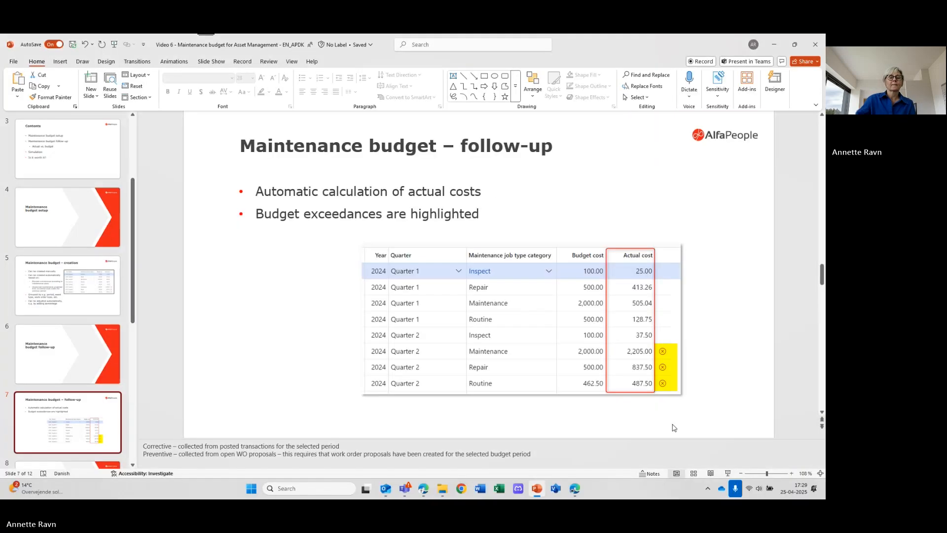
Step: Switch back to Finance and Operations in the browser and calculate the actual cost for the 2025 maintenance budget's lines
click(423, 488)
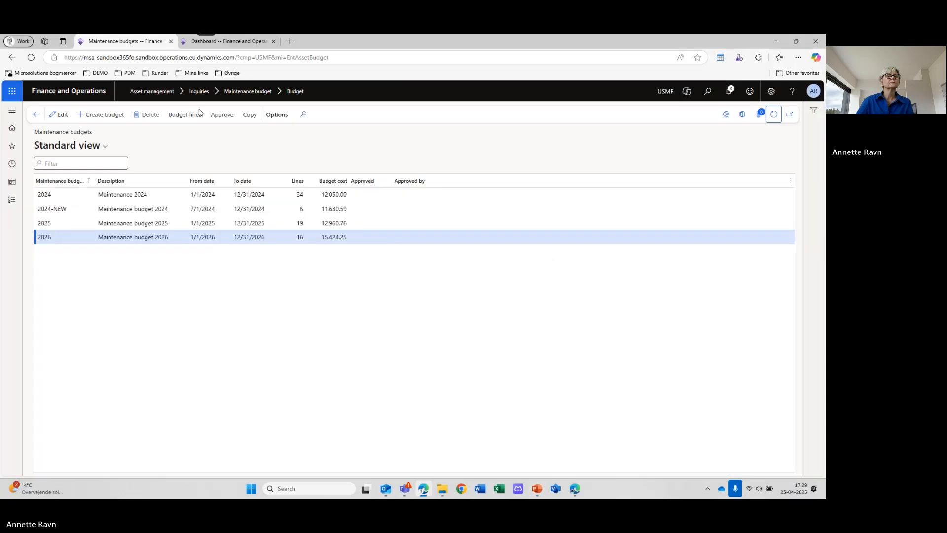
click(107, 223)
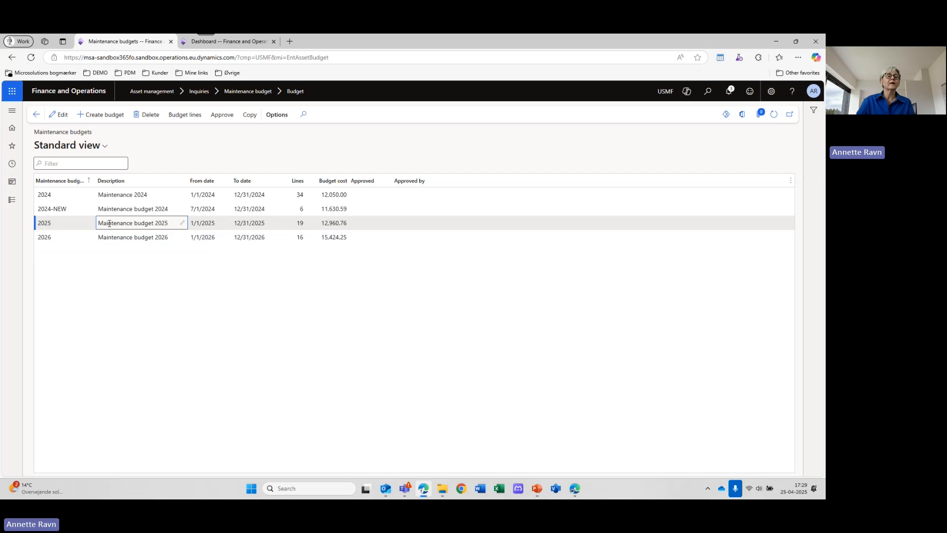
click(189, 115)
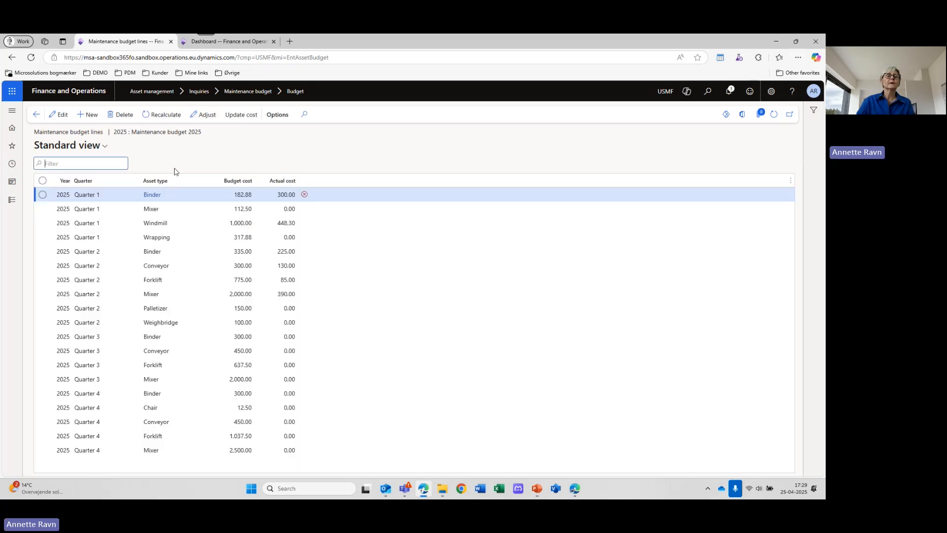
click(246, 119)
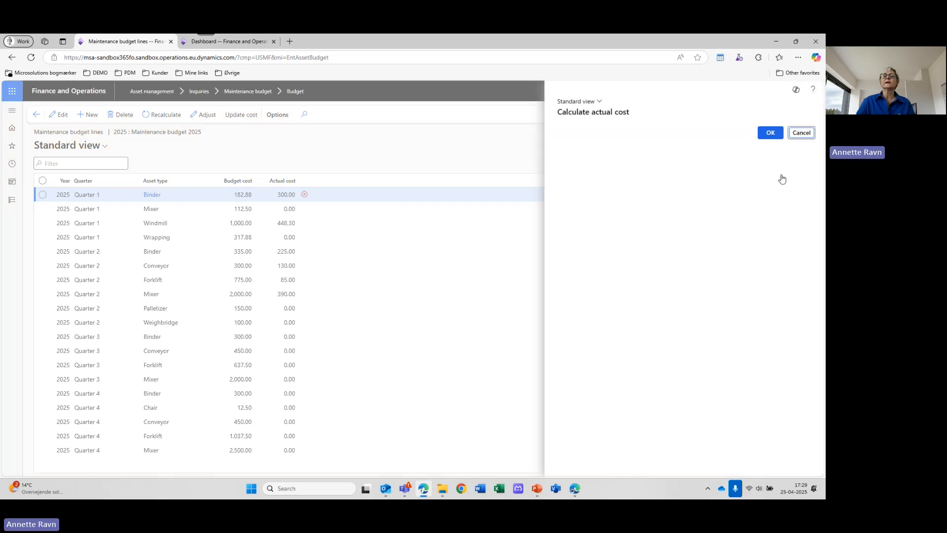
click(773, 134)
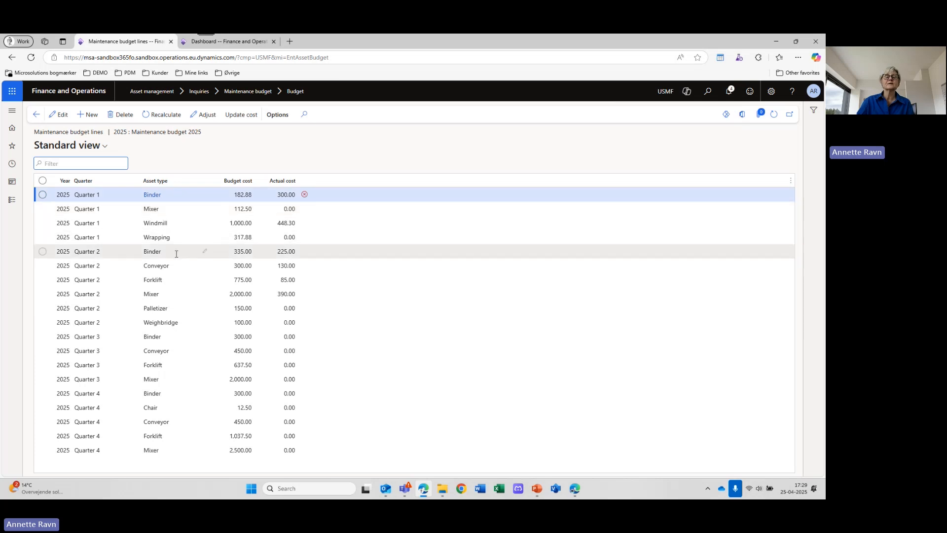
mouse_move(176, 253)
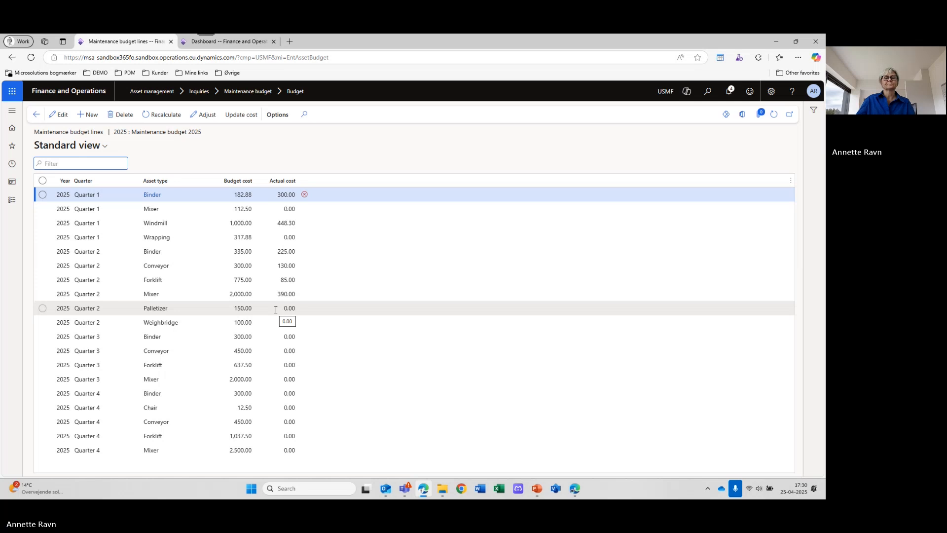
click(39, 115)
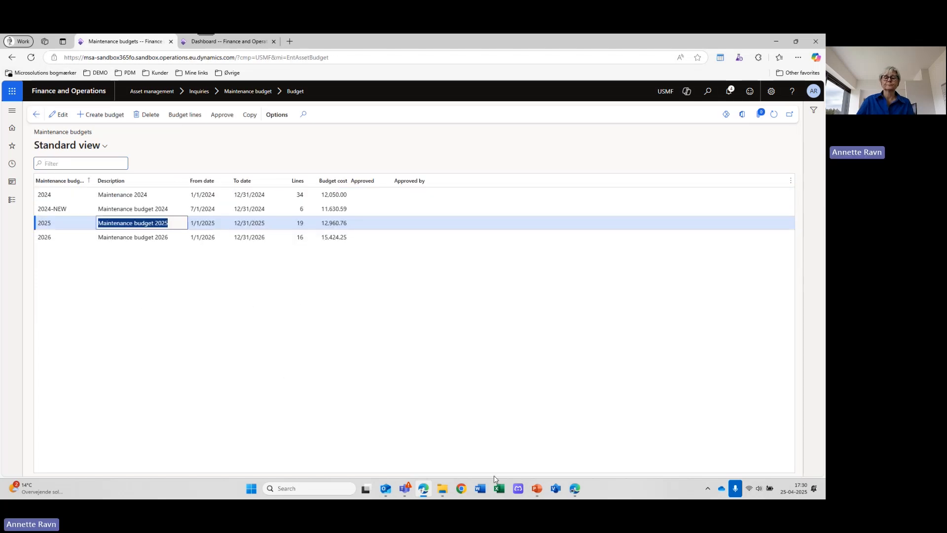
Step: Switch to the PowerPoint presentation and present the Simulation title slide as a slide show
click(539, 491)
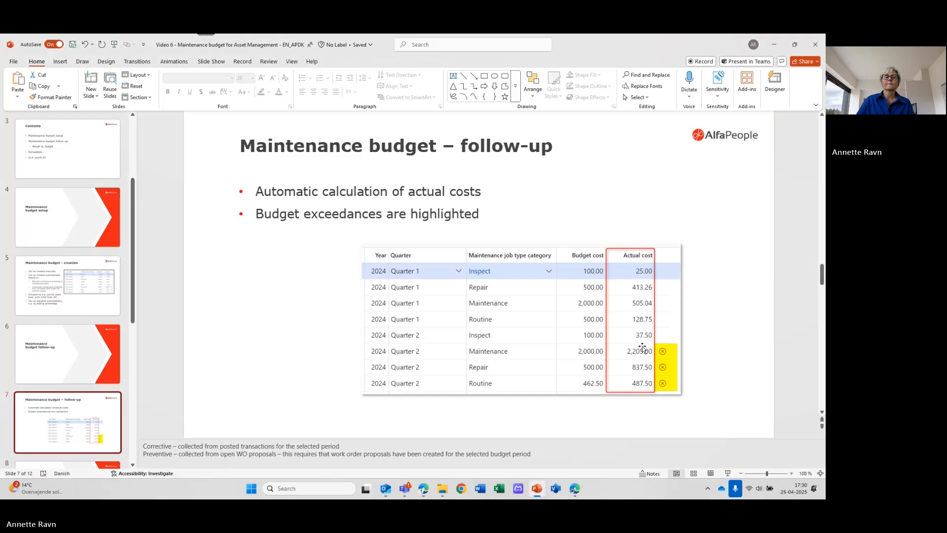
scroll(90, 430, down, 1)
click(90, 434)
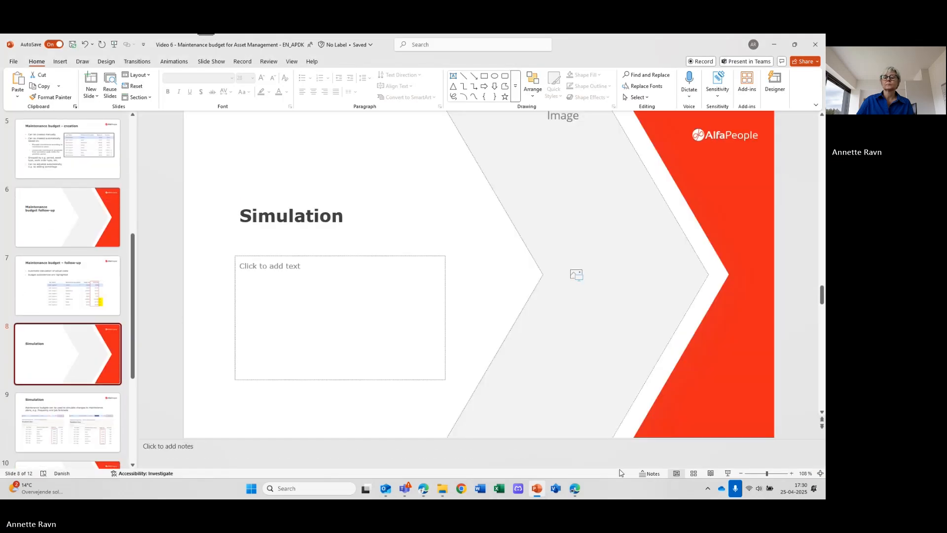
click(728, 474)
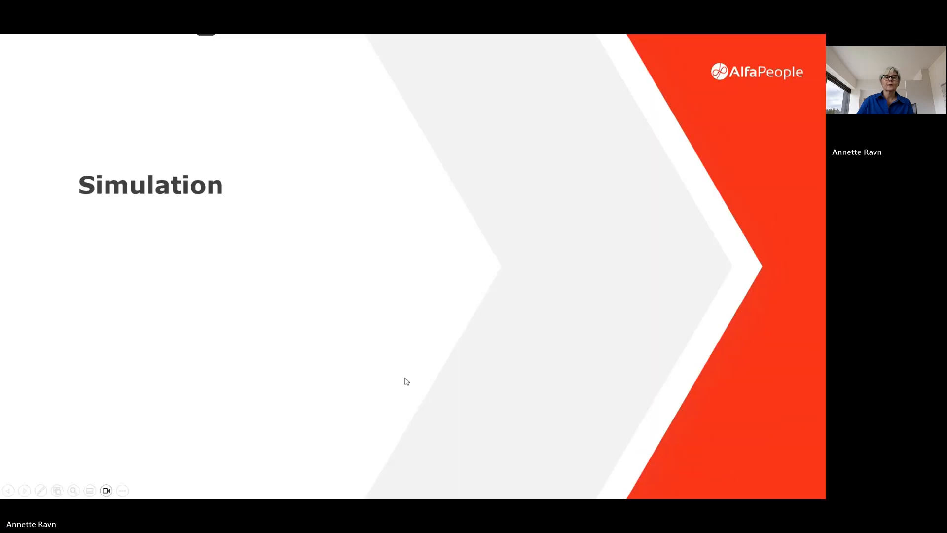
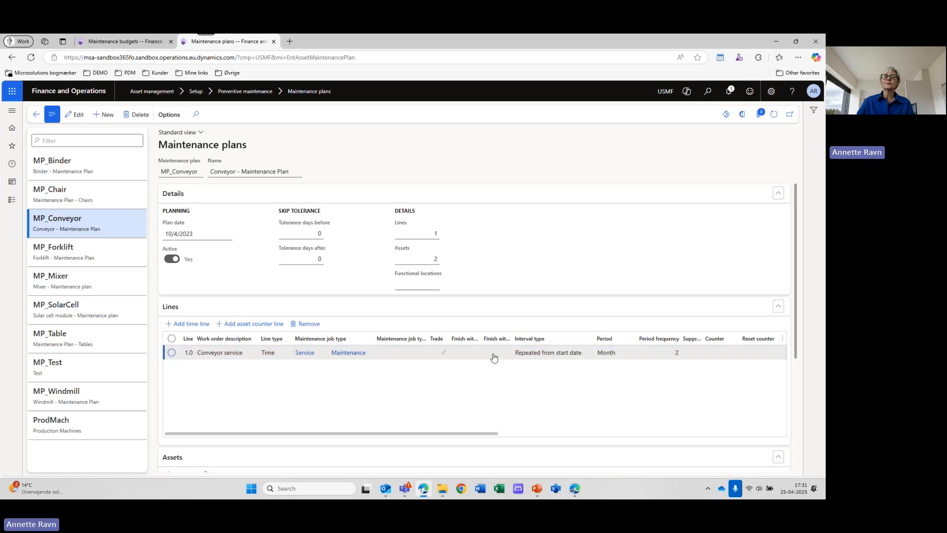
Step: In the MP_Conveyor maintenance plan, set the Conveyor service line's period frequency to 1
click(75, 115)
click(690, 351)
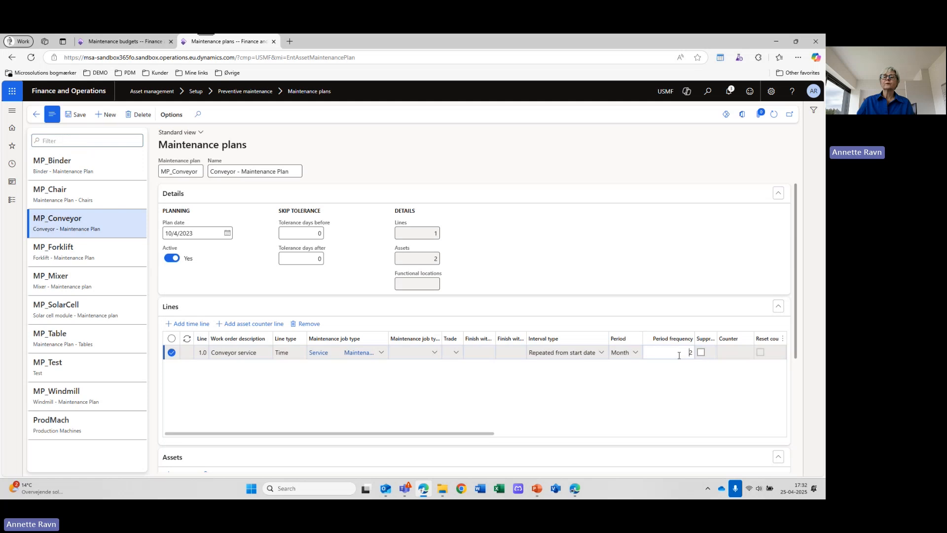
double_click(691, 352)
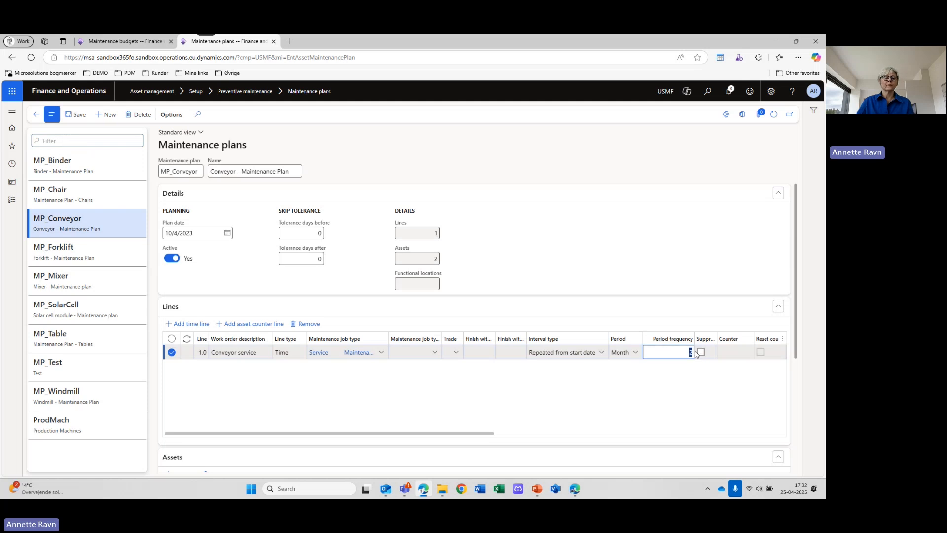
text(1)
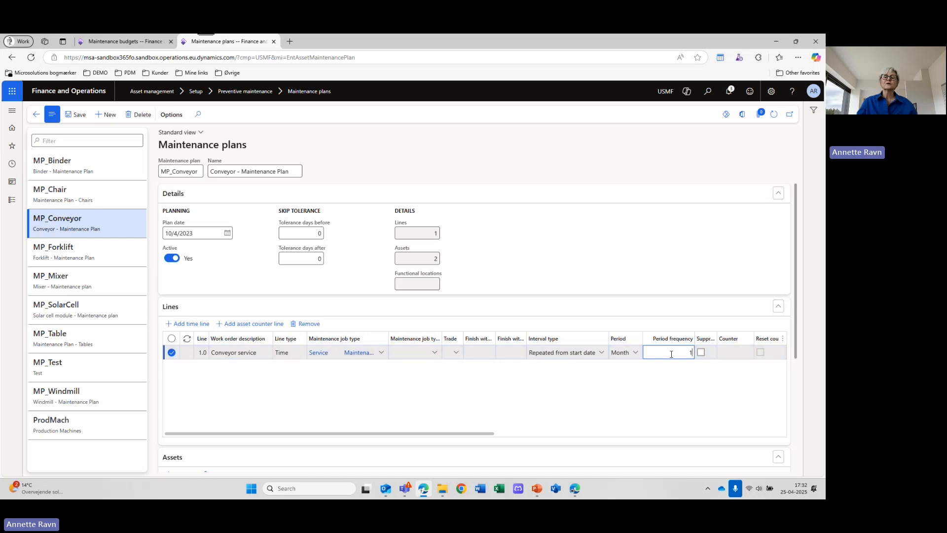
Step: In the MP_Forklift maintenance plan, set the Cleaning line to repeat by Week with a period frequency of 2
click(75, 255)
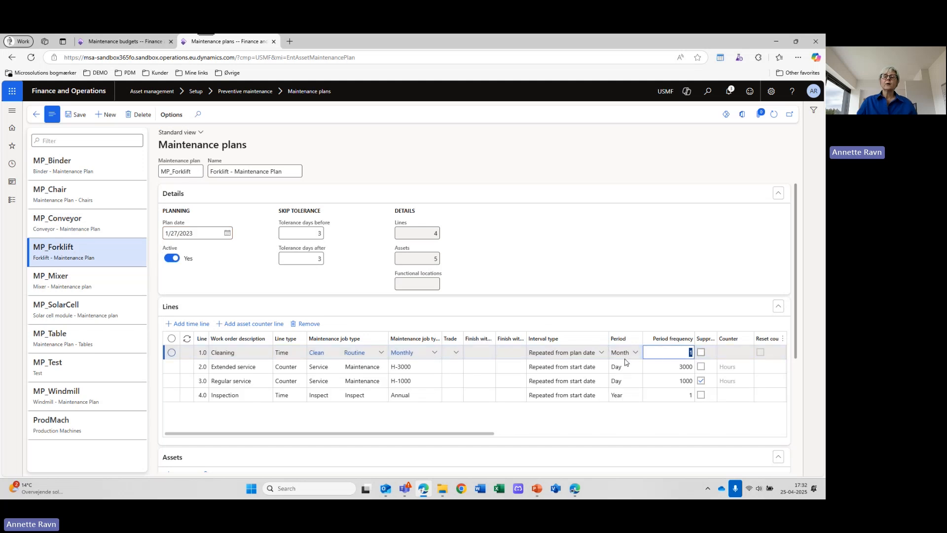
mouse_move(399, 358)
click(636, 354)
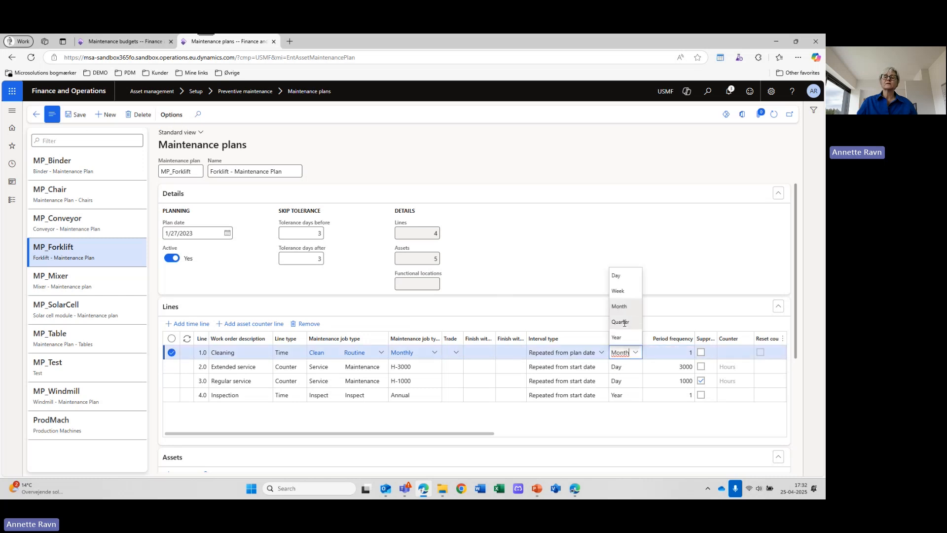
click(619, 291)
click(693, 353)
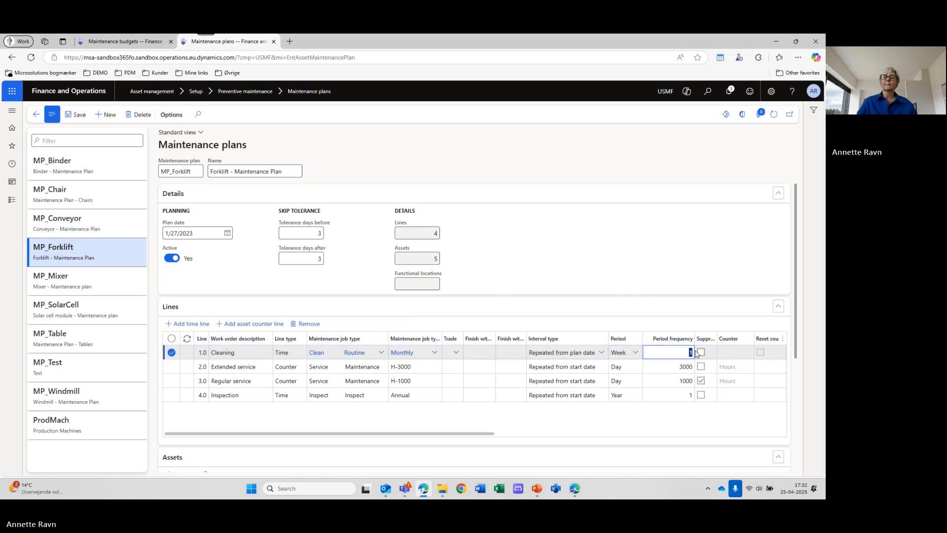
text(2)
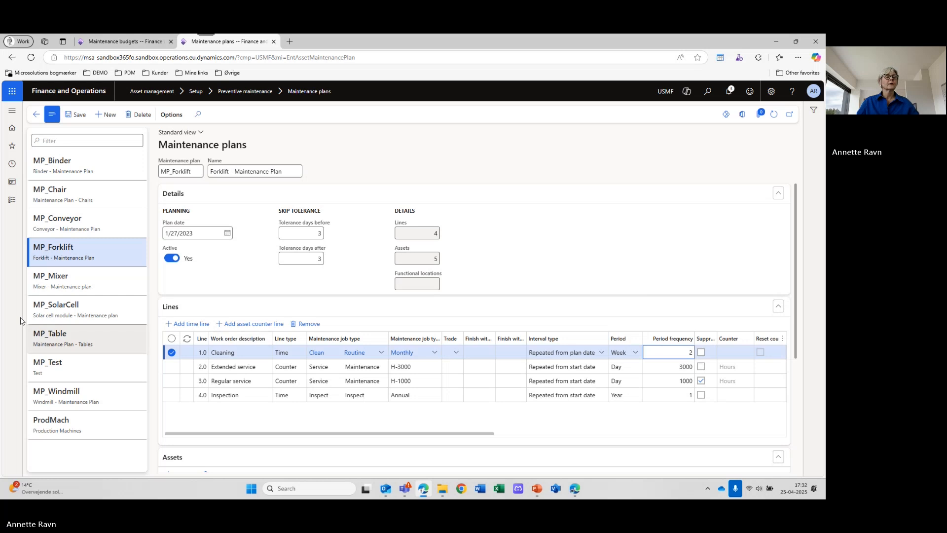
Step: In the MP_Mixer maintenance plan, set the Mixer cleaning line's period frequency to 1 and save the plan
click(68, 285)
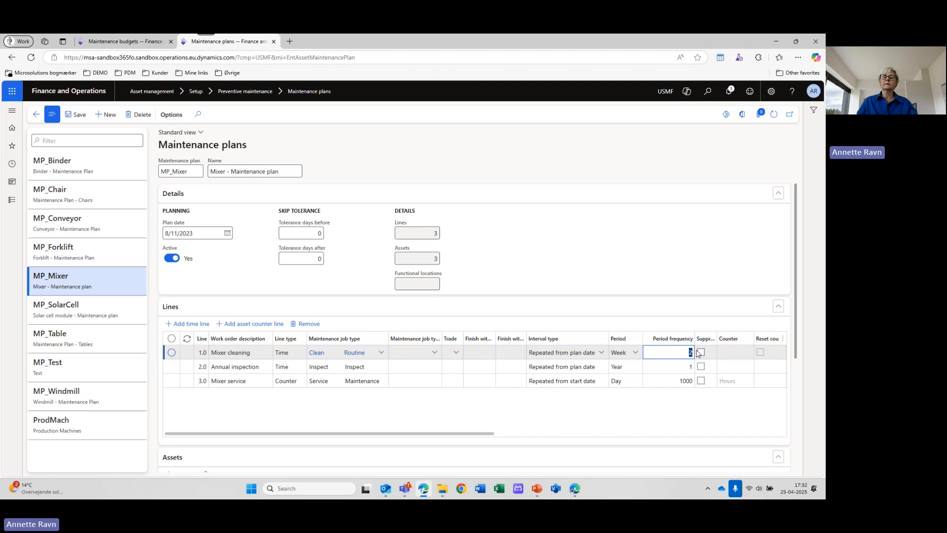
text(1)
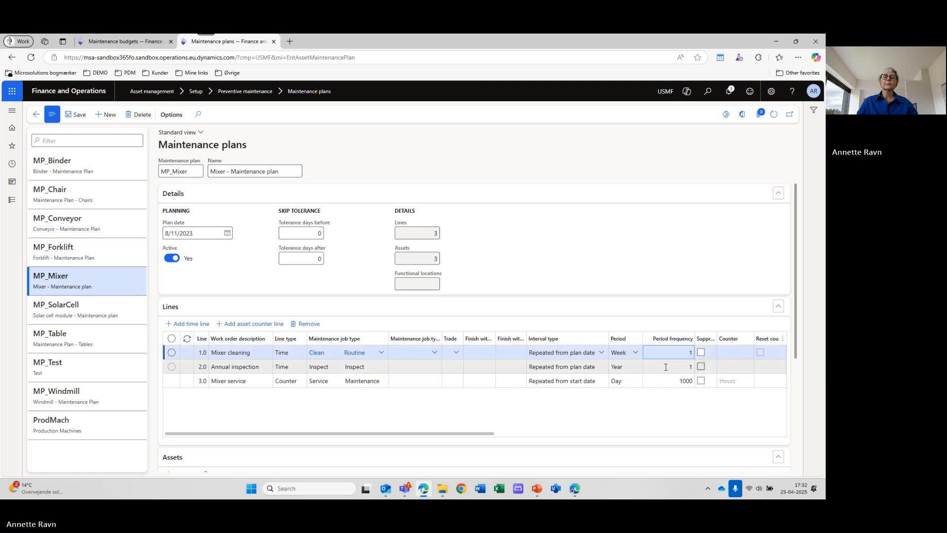
click(665, 367)
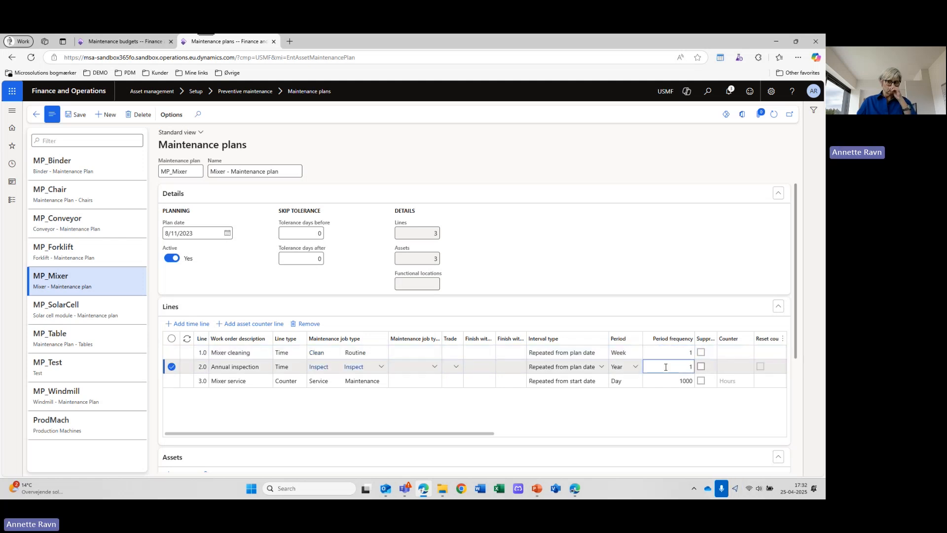
click(75, 123)
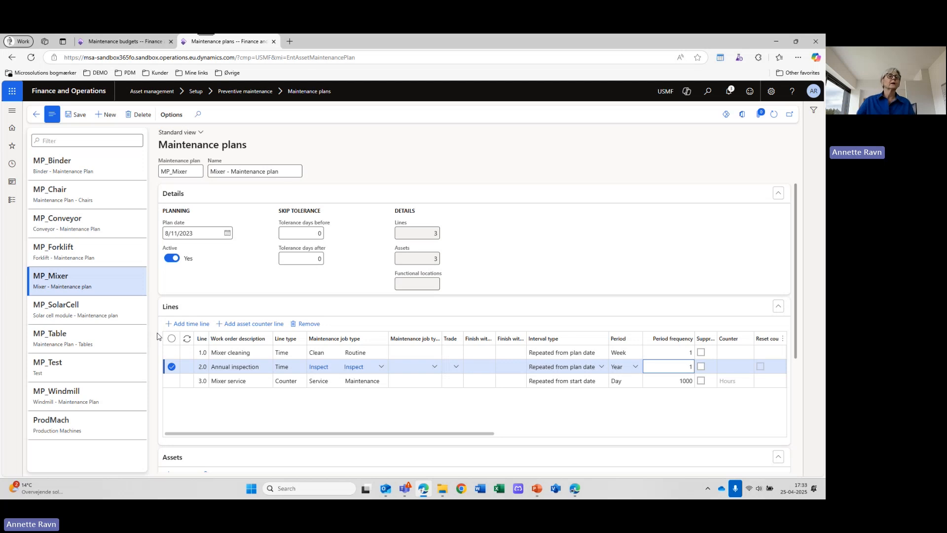
Step: Schedule the maintenance plans for a period of 2 years and open the open maintenance schedule lines
click(12, 147)
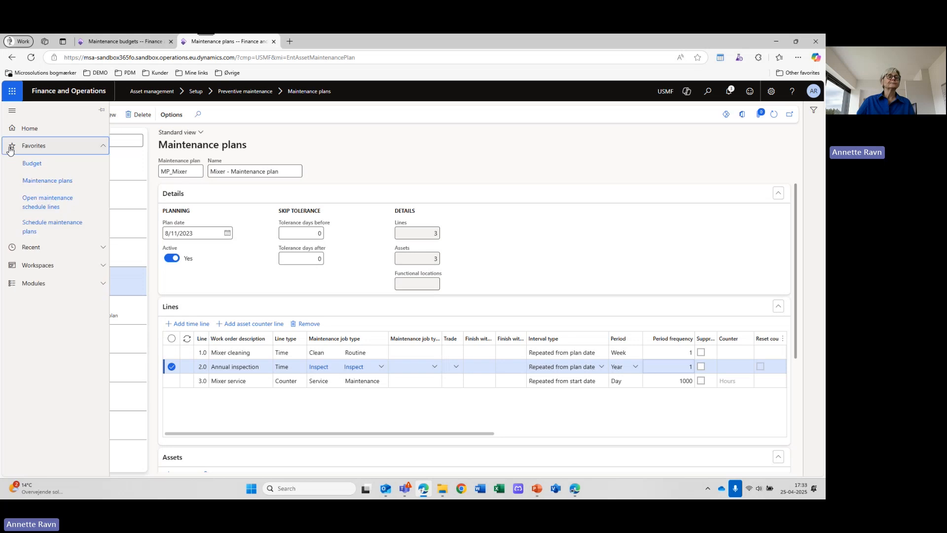
click(49, 224)
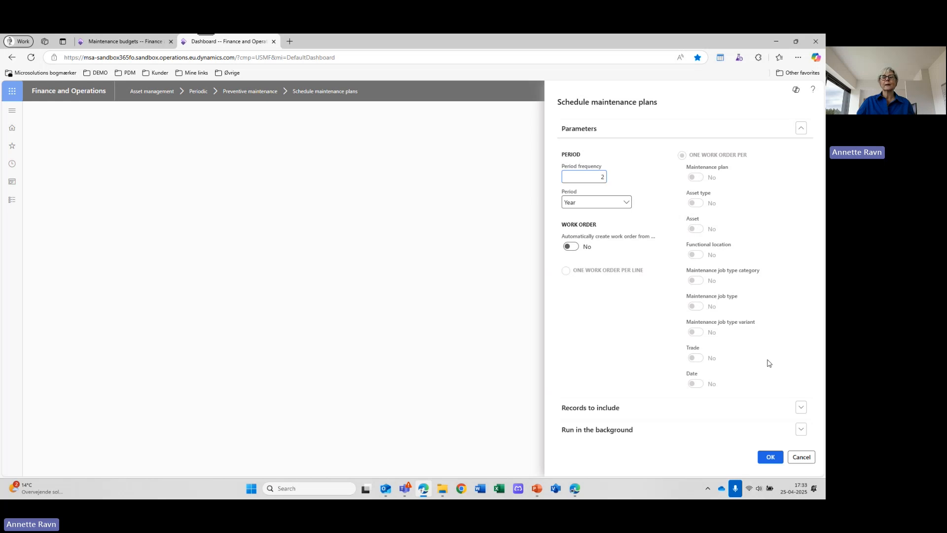
click(774, 458)
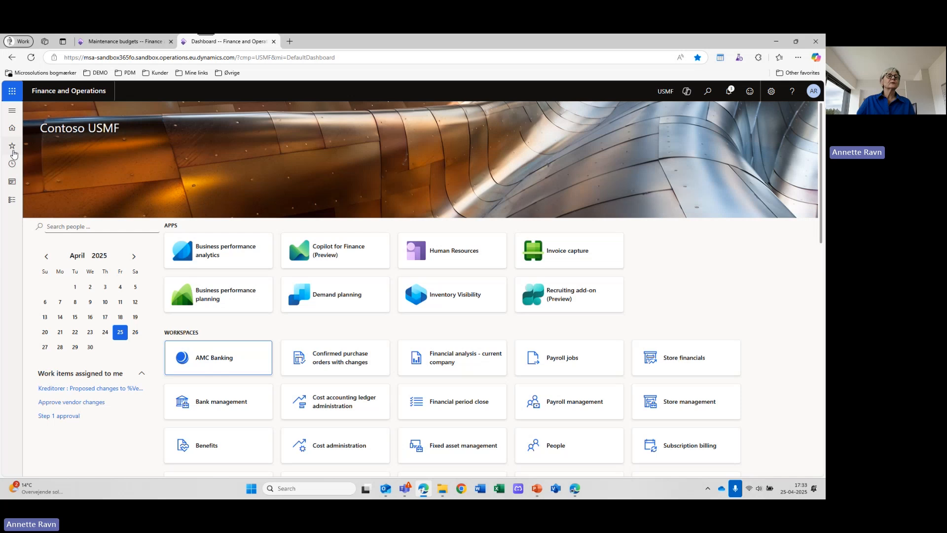
click(13, 148)
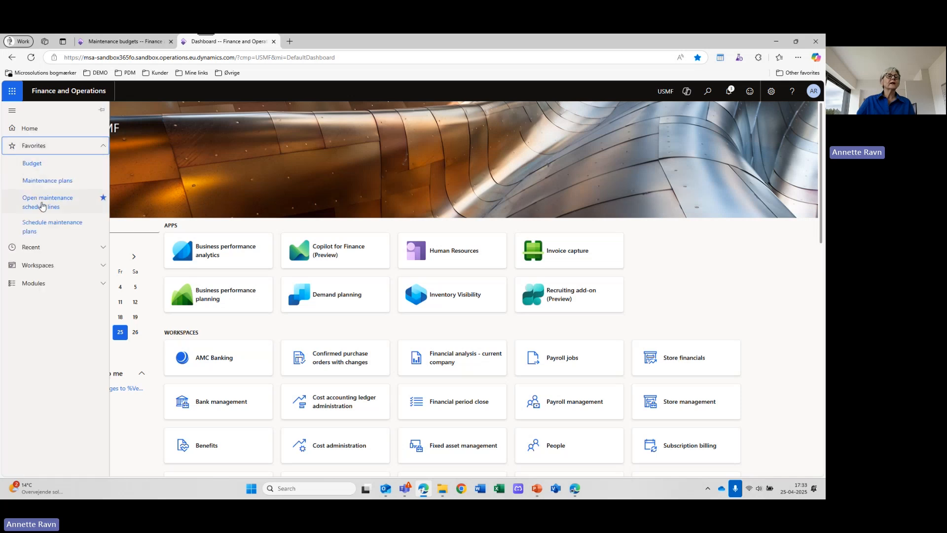
click(41, 206)
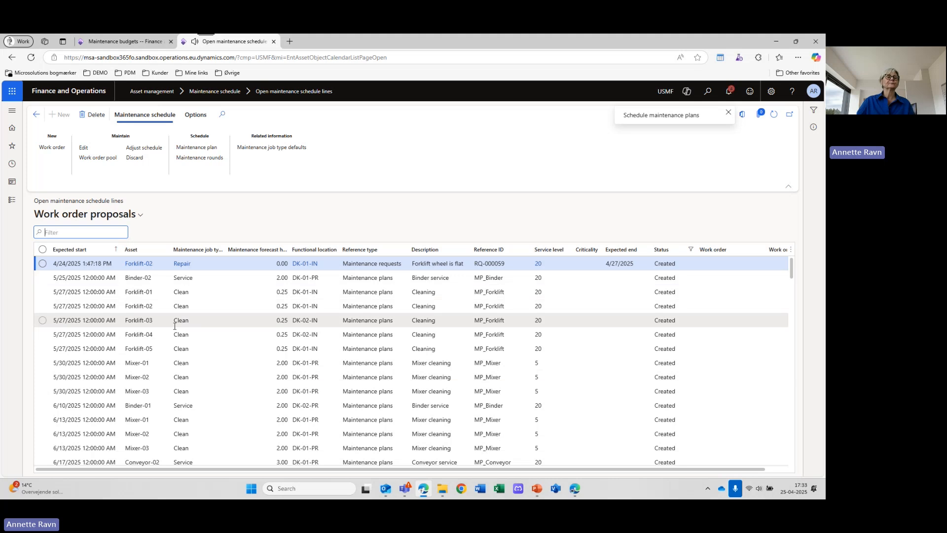
Step: Start a new maintenance budget identified as 2026-NEW with the description "Maintenance budget 2026 - NEW"
click(124, 41)
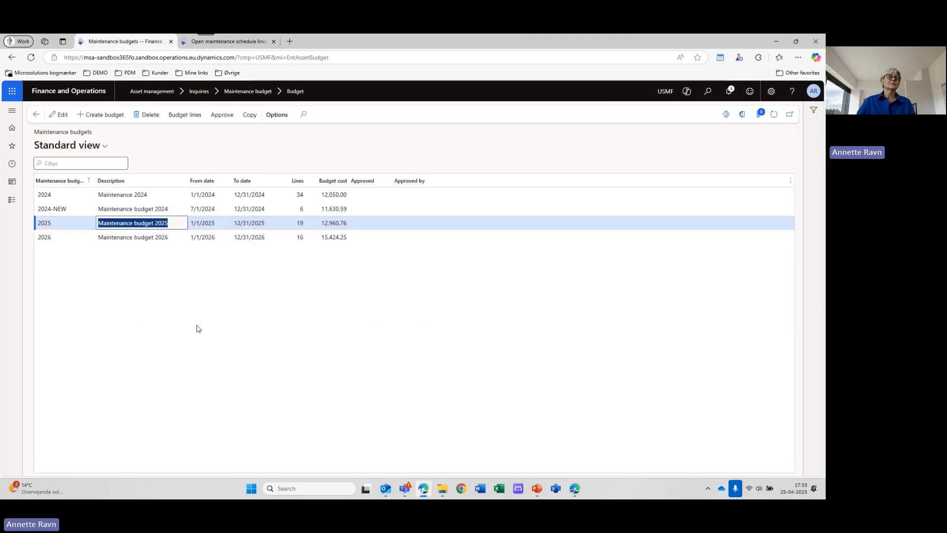
click(97, 119)
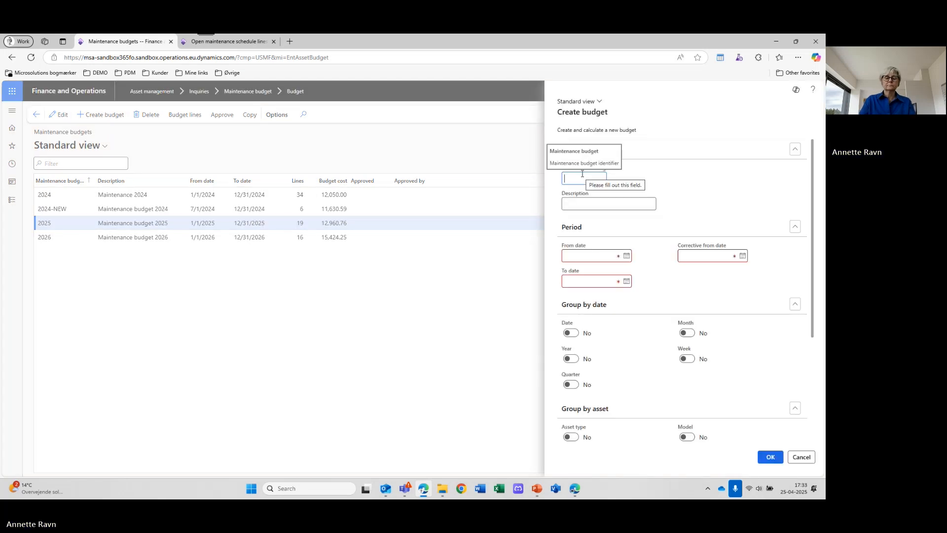
text(2026-)
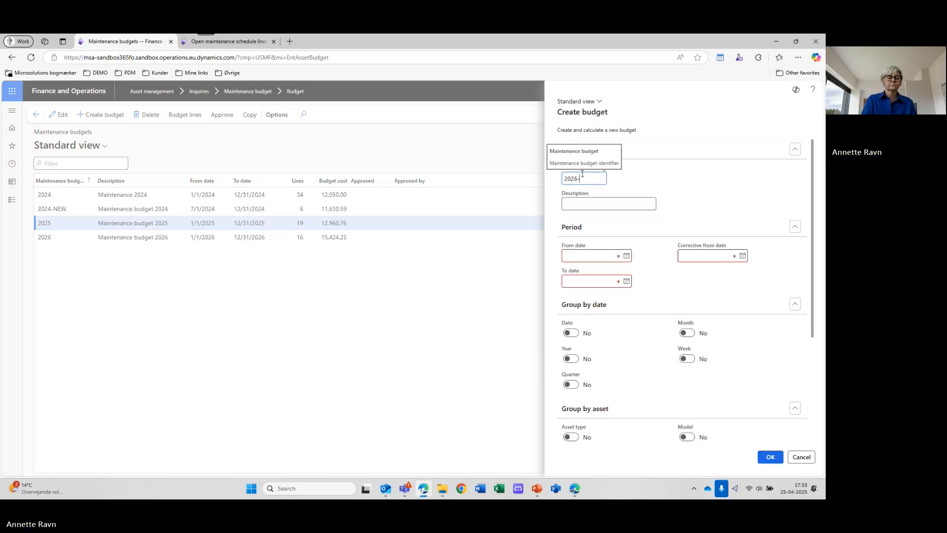
text(neW)
key(BackSpace)
key(BackSpace)
key(BackSpace)
text(NEW)
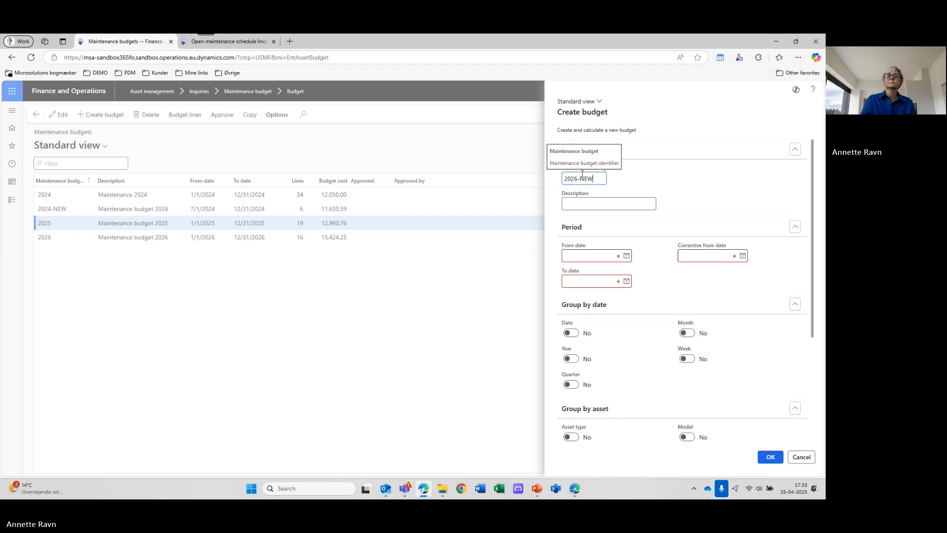
click(594, 206)
text(Maintenan)
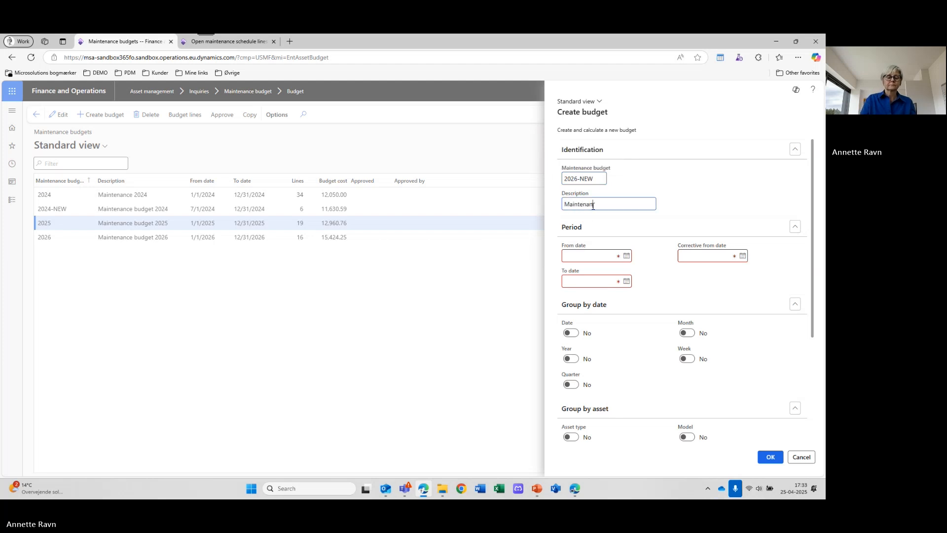
text(ce budget 2026 - NEW)
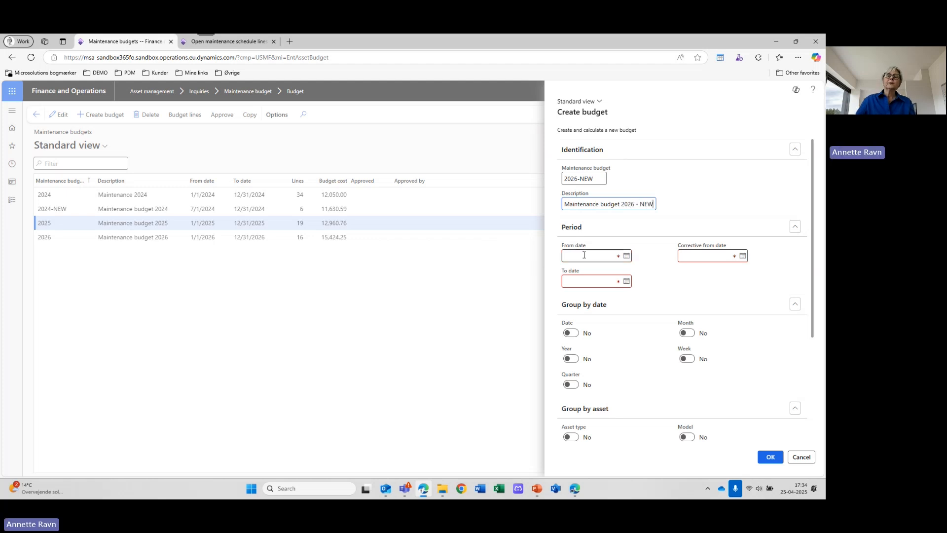
Step: Set the new budget's period from 1/1/2026 to 12/31/2026, with 1/1/2025 as the corrective from date
click(584, 255)
text(0101)
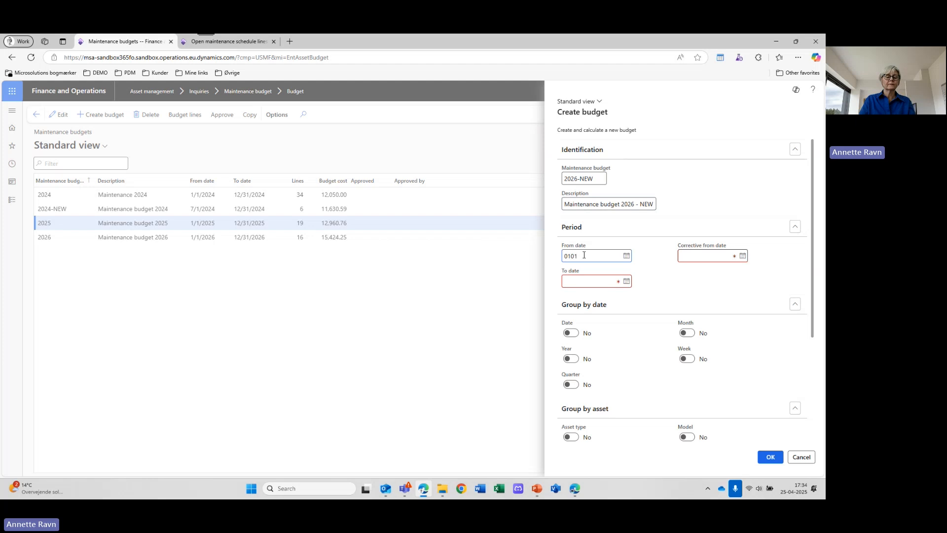
text(26)
key(Tab)
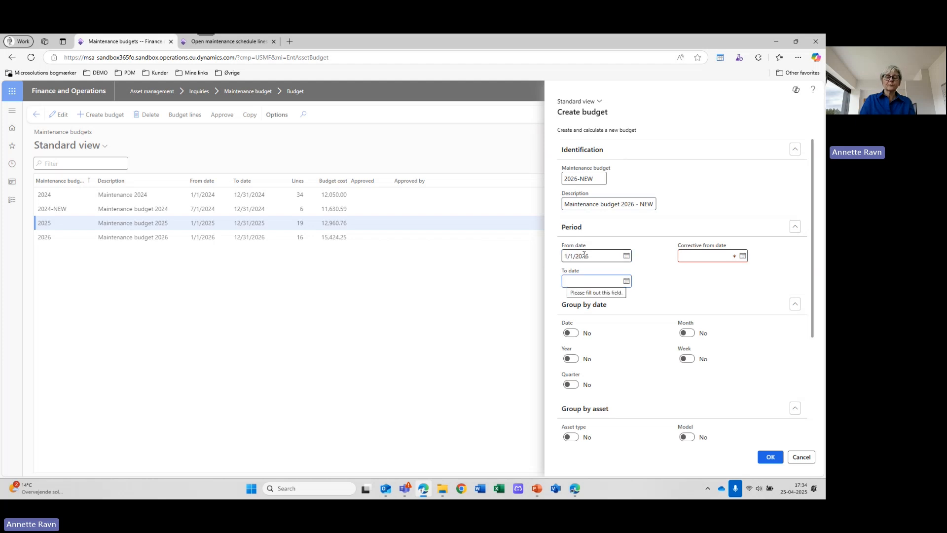
text(123126)
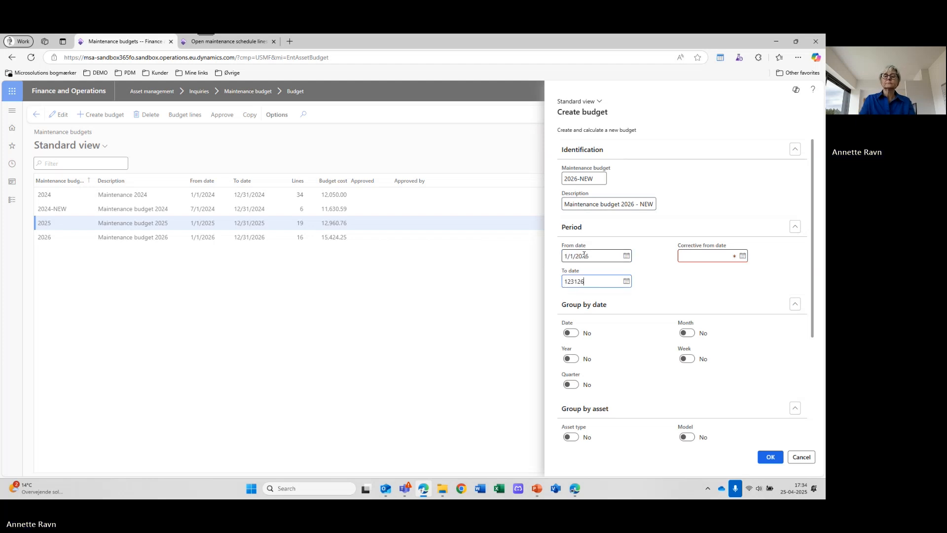
key(Tab)
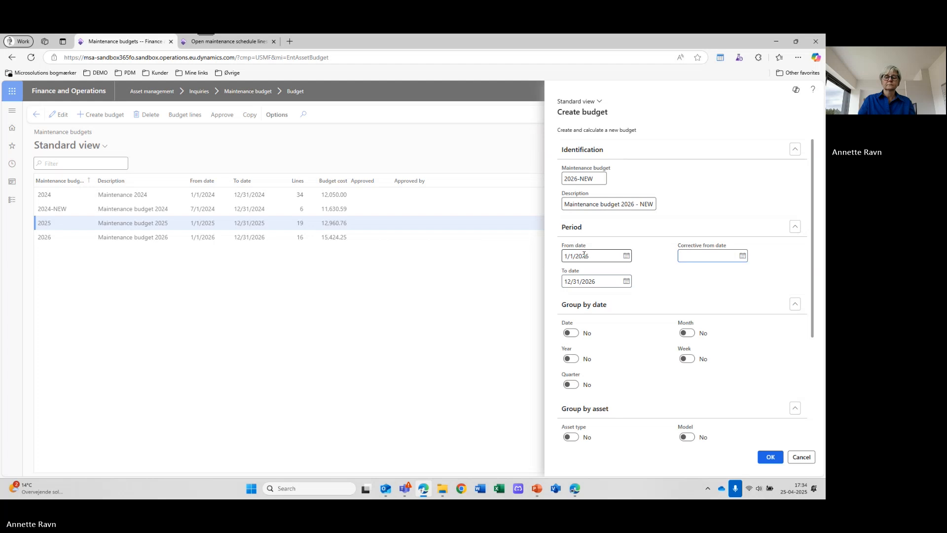
text(010125)
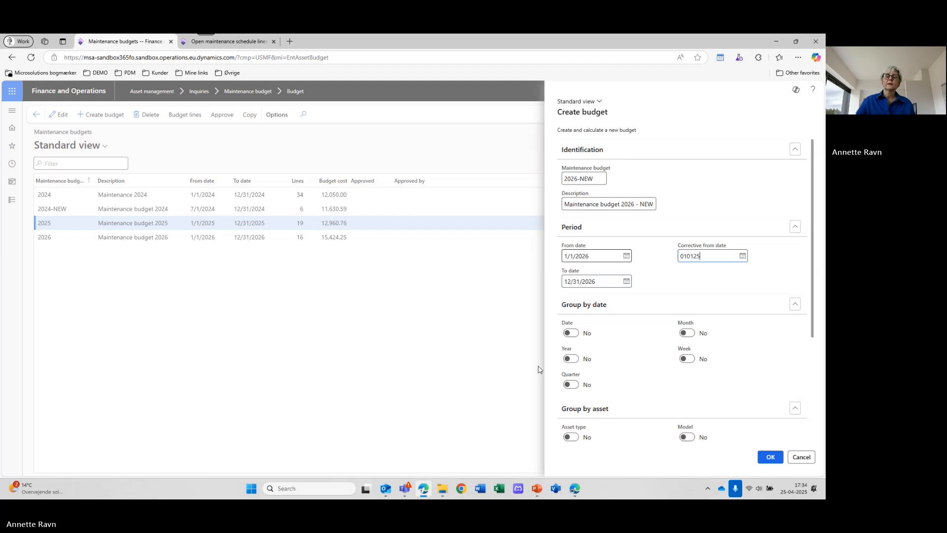
Step: Group the new budget by year, quarter and asset type, and create it
click(571, 385)
click(571, 359)
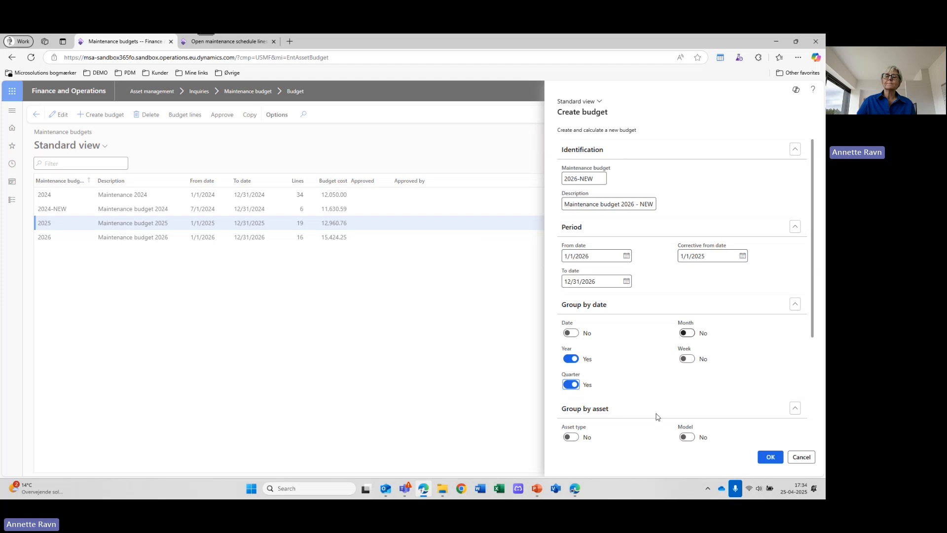
scroll(654, 411, down, 3)
click(571, 282)
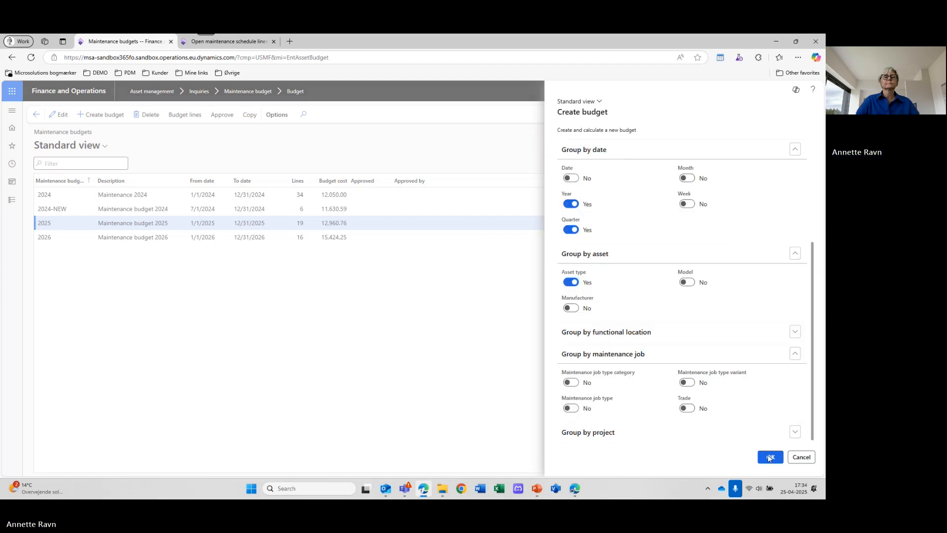
click(770, 457)
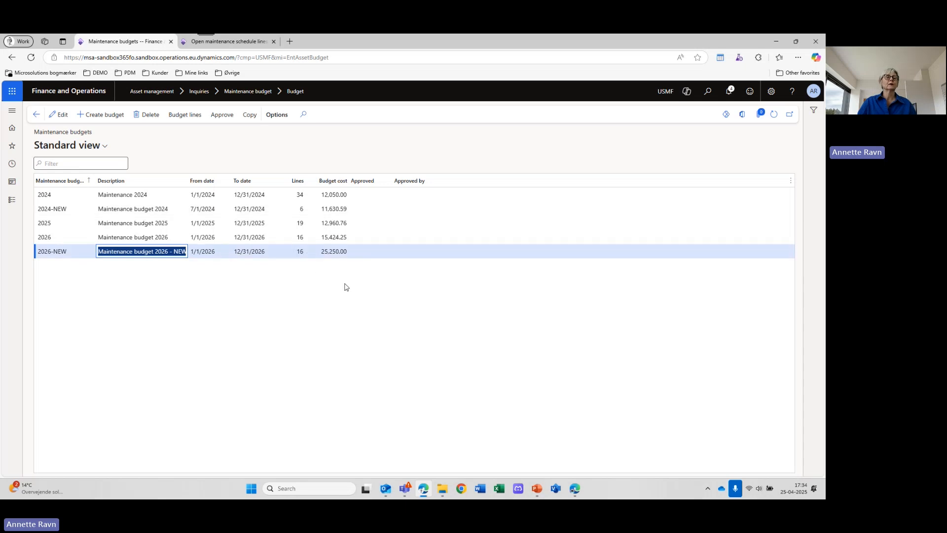
Step: Review the budget lines of the 2026-NEW budget and return to the maintenance budgets list
click(182, 116)
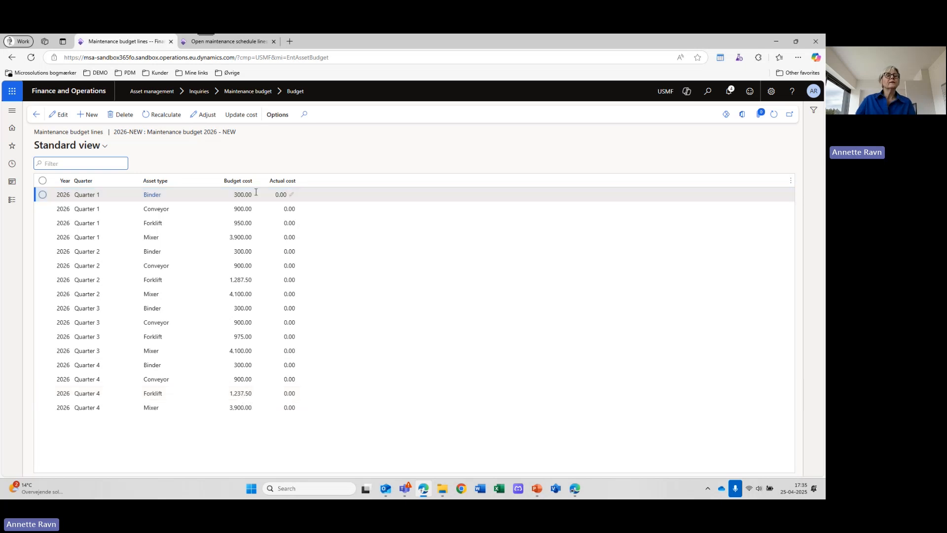
click(37, 116)
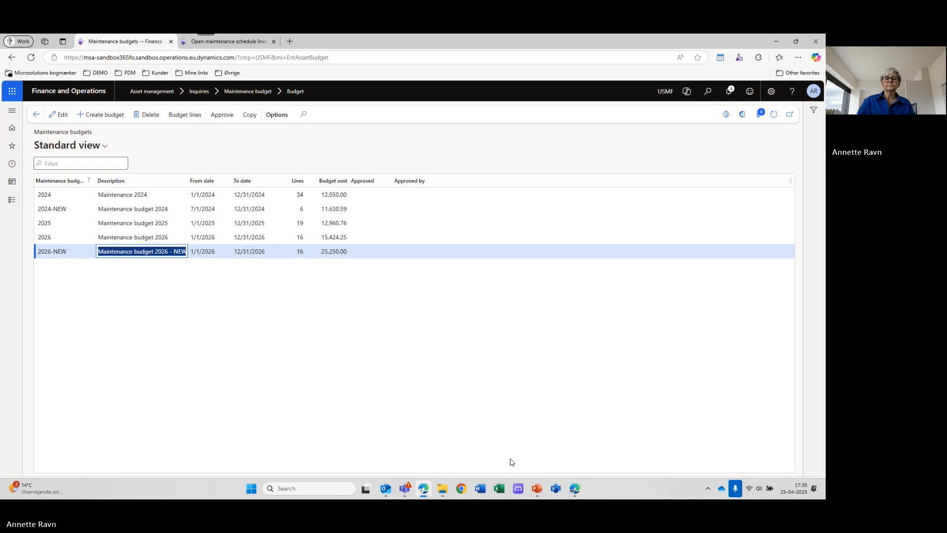
Step: Switch to the PowerPoint presentation and present the "Is it worth it?" slide as a slide show
click(536, 488)
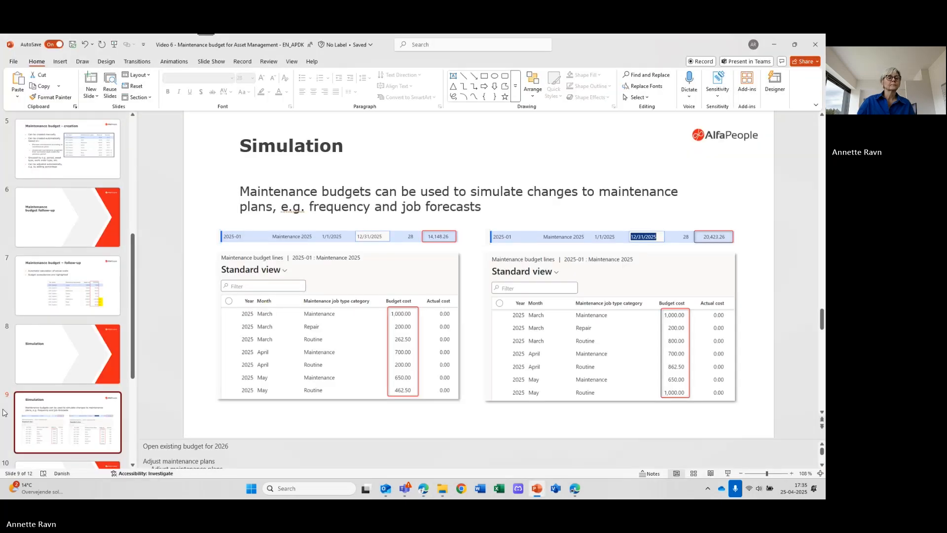
key(Down)
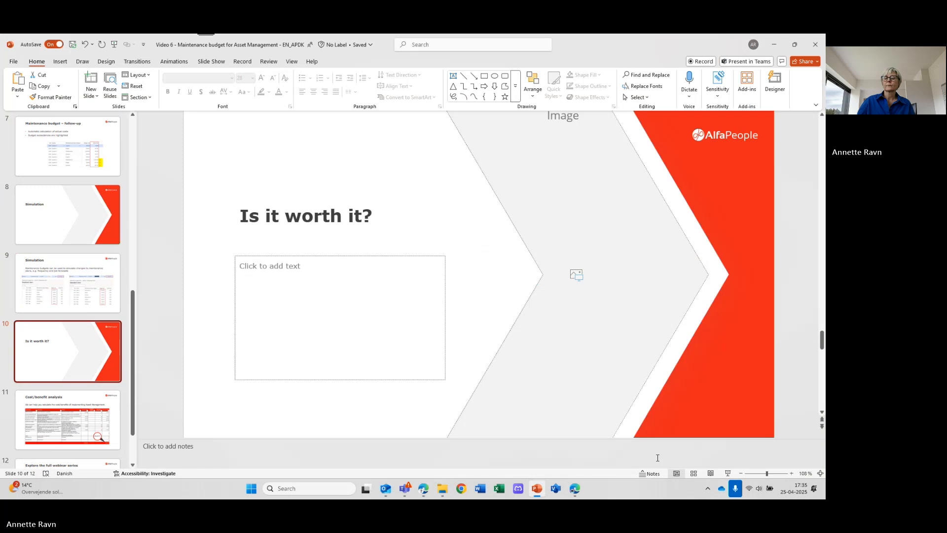
click(728, 473)
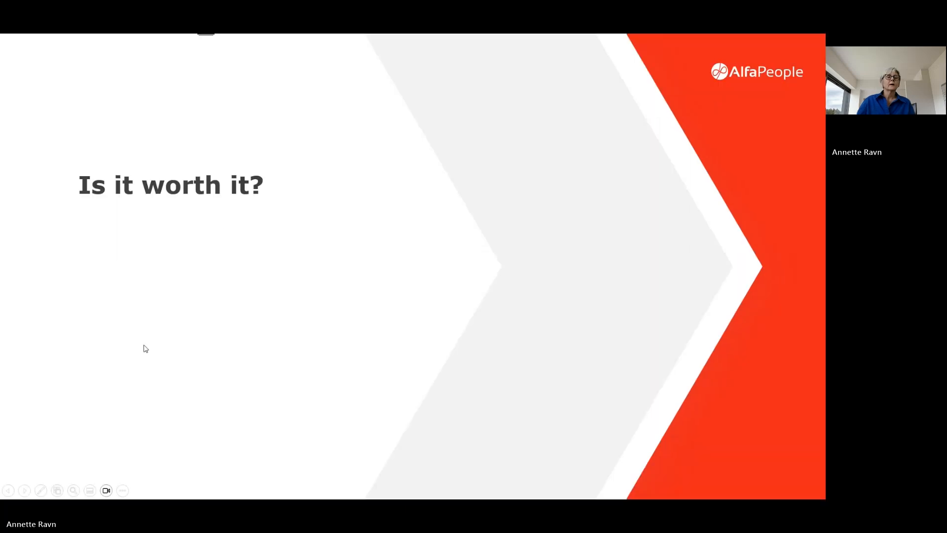